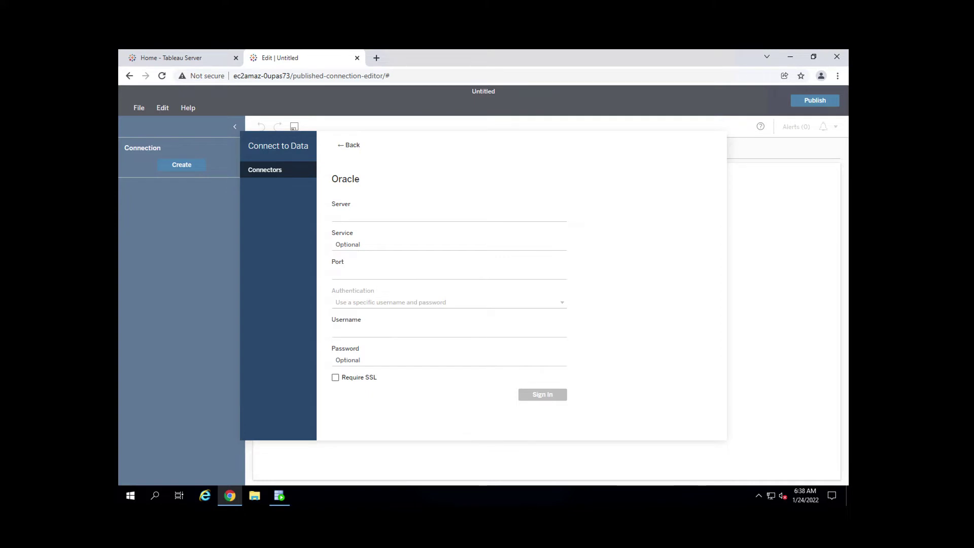
- Fill in the Oracle connection with server EC2AMAZ-0UPAS73.tsi.lan, service ORCL.TSI.LAN and port 1521
{"action": "left_click", "coordinate": [339, 216]}
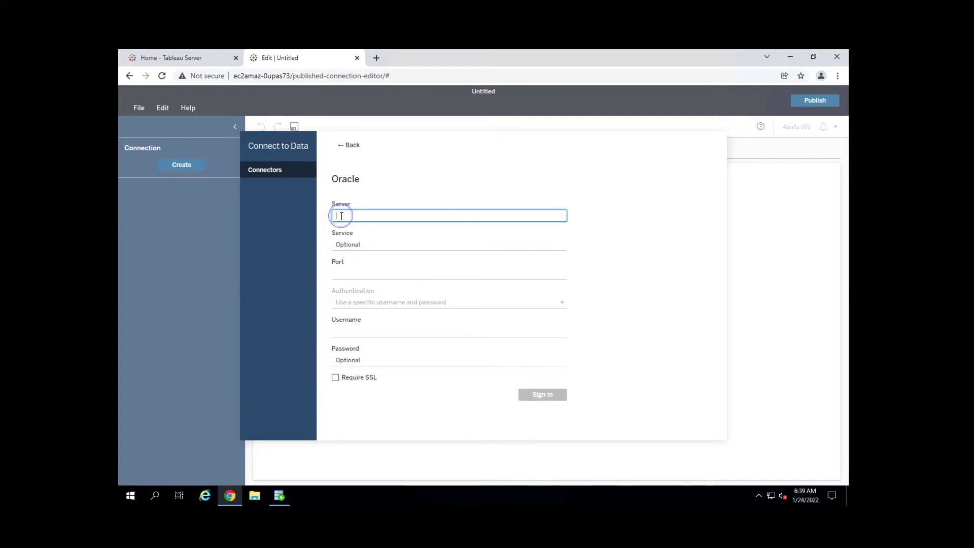
{"action": "type", "text": "EC2AMAZ-0UPAS73.tsi.lan"}
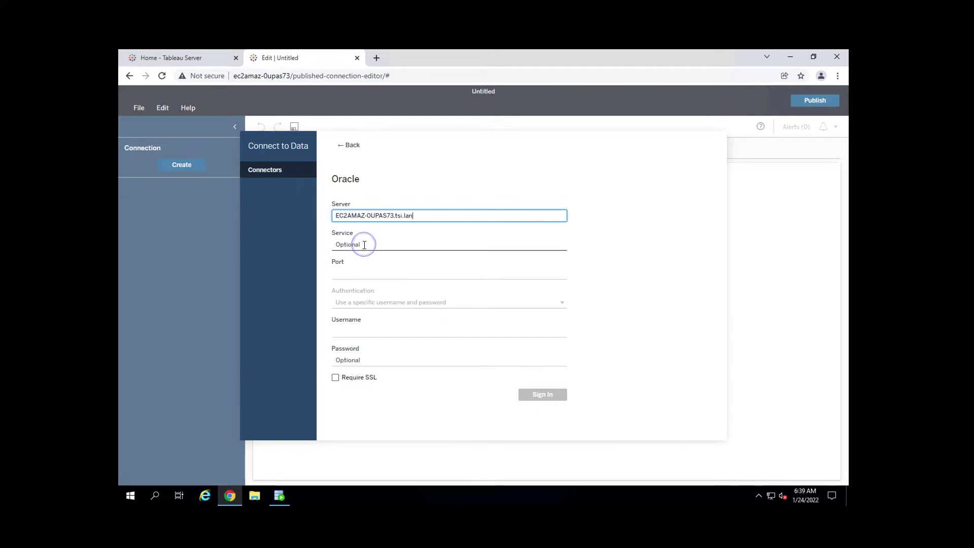
{"action": "left_click", "coordinate": [365, 245]}
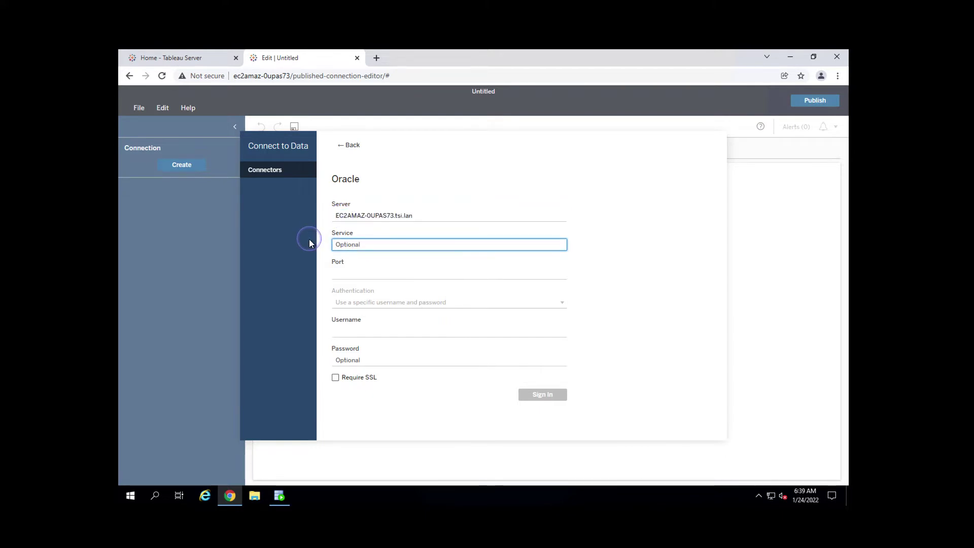
{"action": "type", "text": "ORCL"}
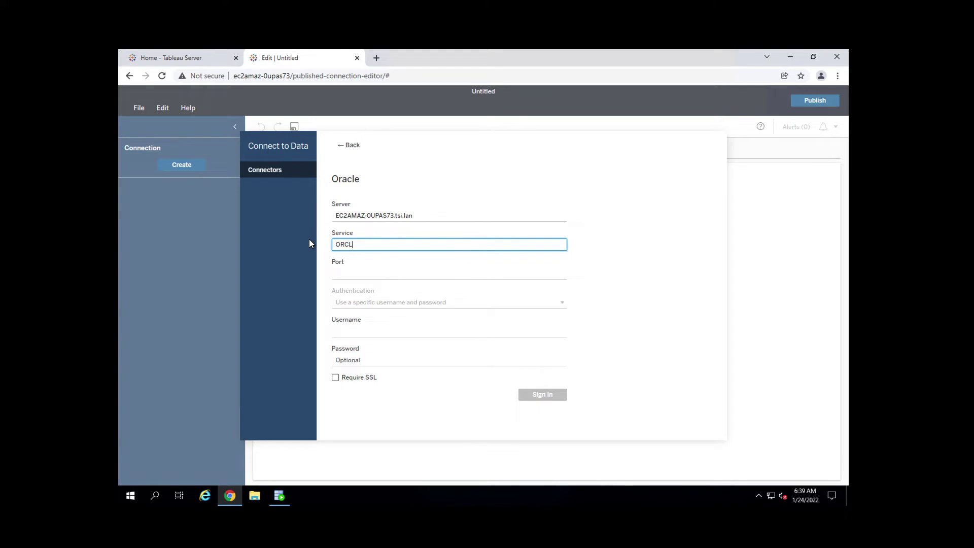
{"action": "type", "text": ".TSI.LAN"}
{"action": "left_click", "coordinate": [344, 274]}
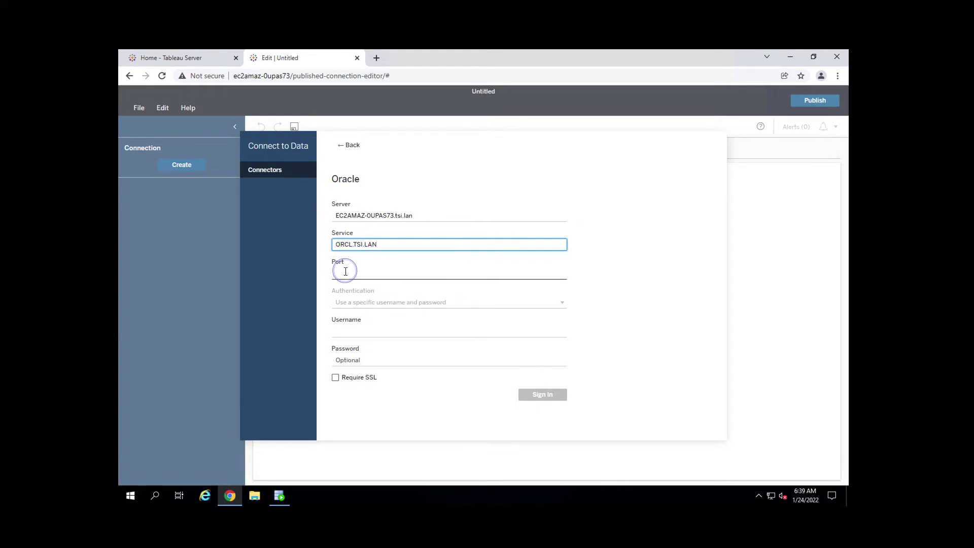
{"action": "left_click", "coordinate": [345, 272]}
{"action": "type", "text": "152"}
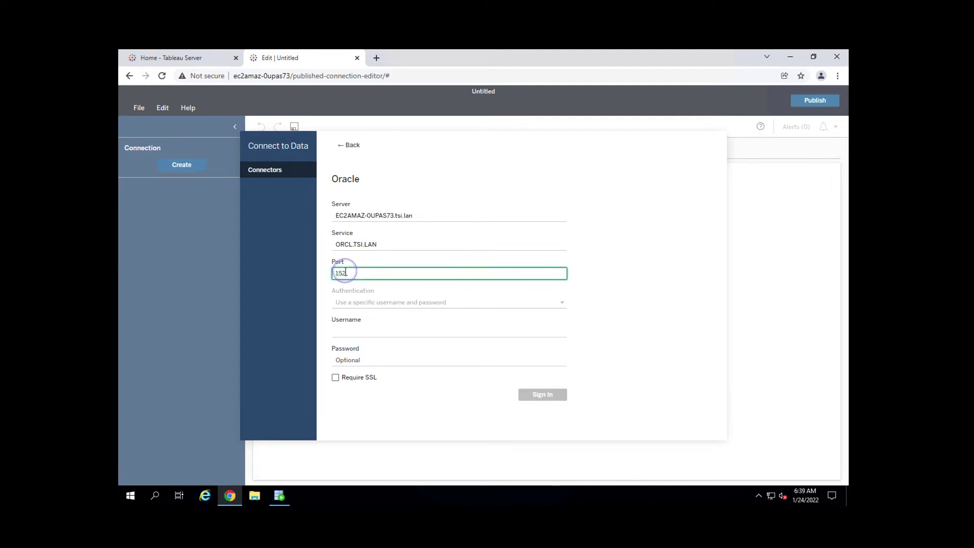
{"action": "type", "text": "1"}
- Enter the username sh and the database password, and sign in to the Oracle server
{"action": "left_click", "coordinate": [383, 331]}
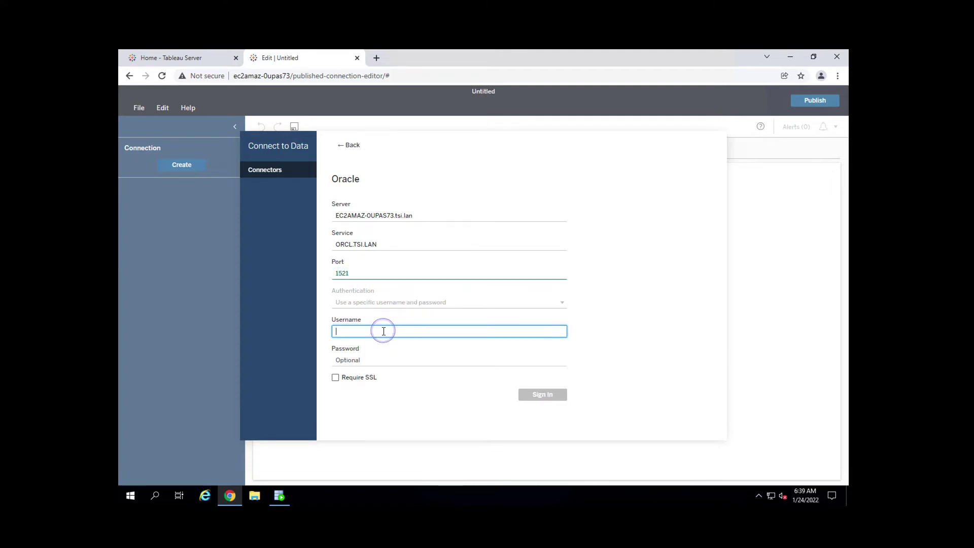
{"action": "type", "text": "sh"}
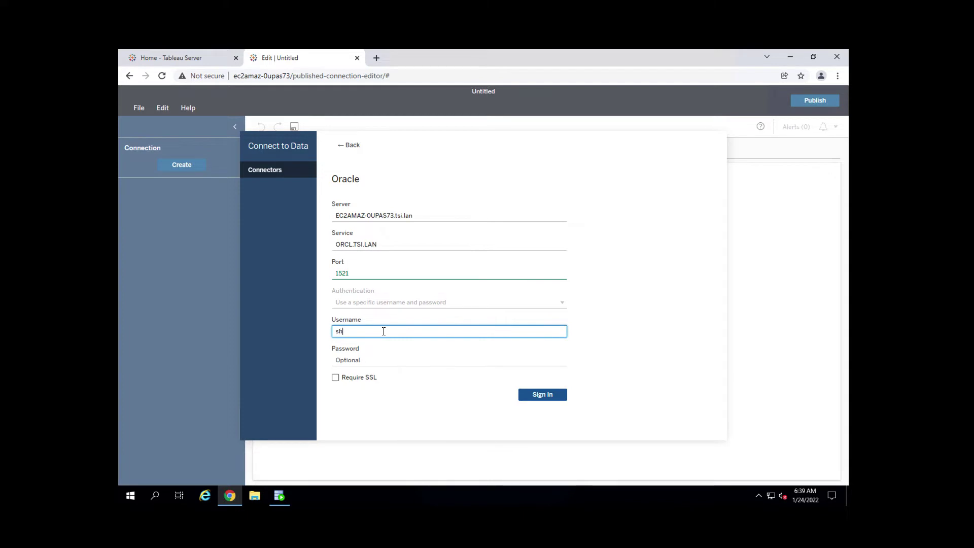
{"action": "key", "text": "Tab"}
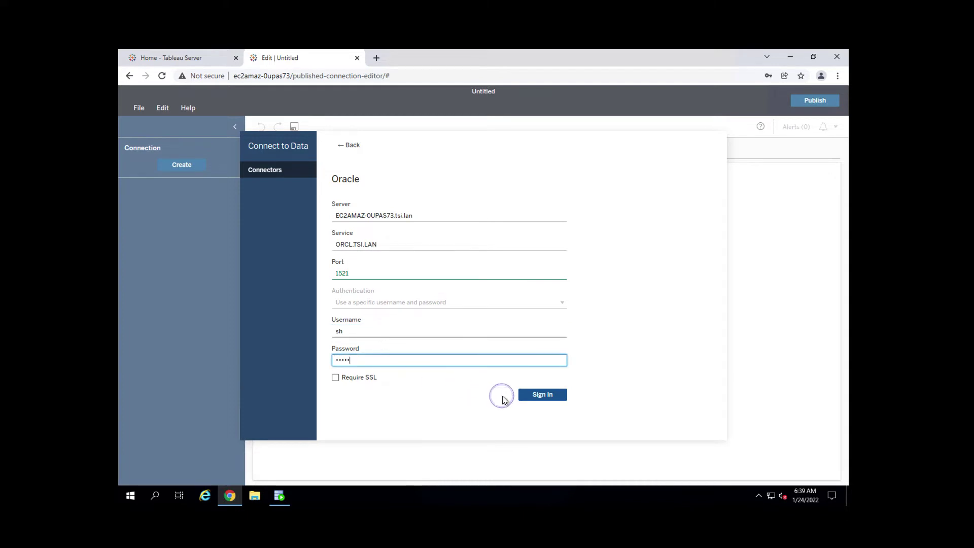
{"action": "left_click", "coordinate": [542, 395]}
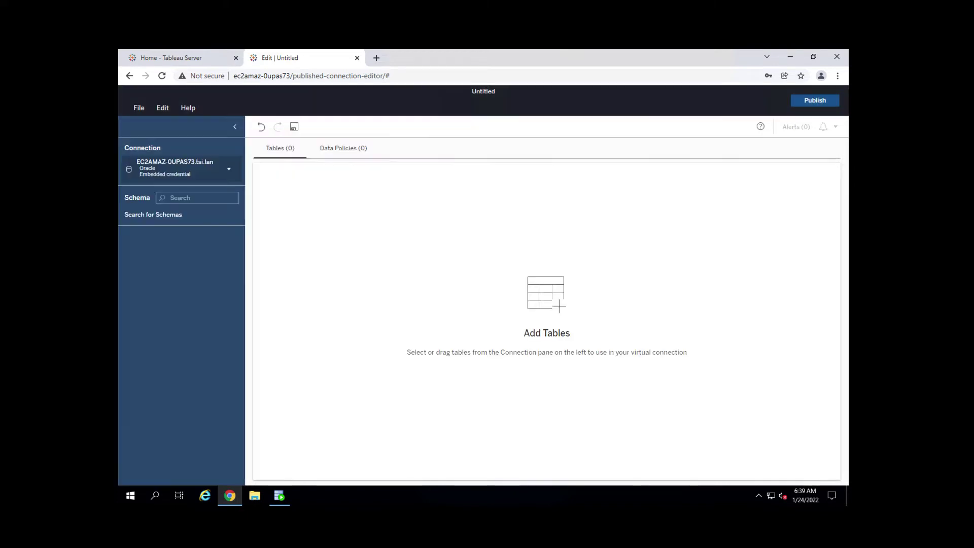
- Search for the SH schema and list all of its tables
{"action": "left_click", "coordinate": [180, 197]}
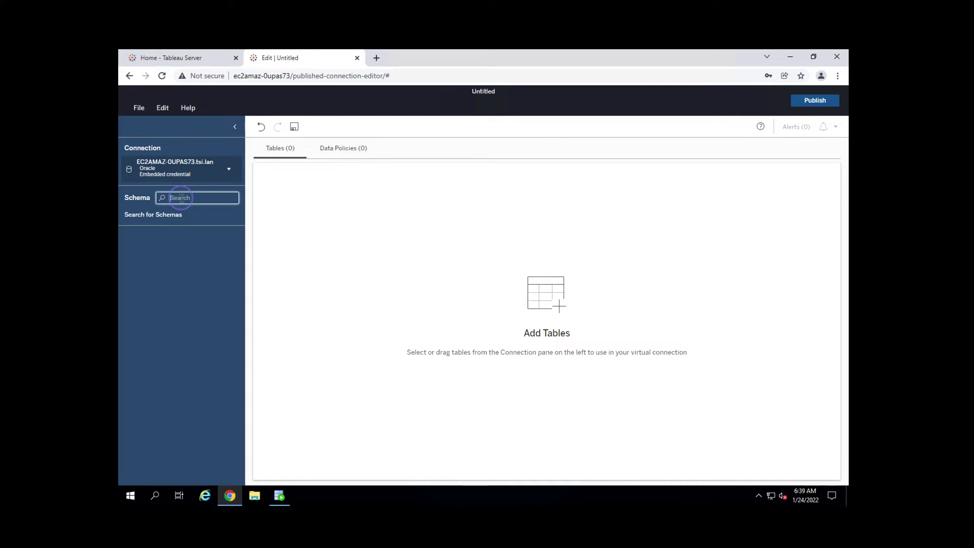
{"action": "type", "text": "SH"}
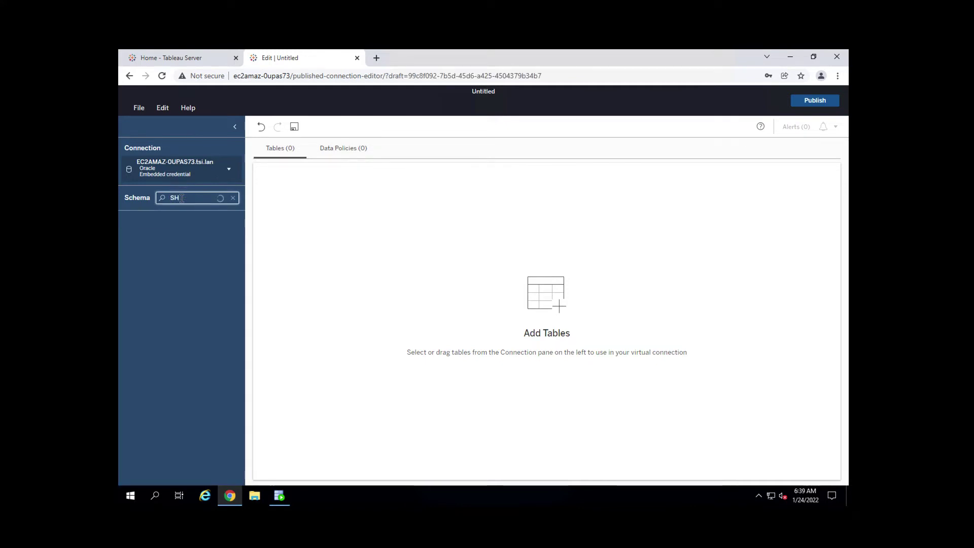
{"action": "left_click", "coordinate": [181, 197]}
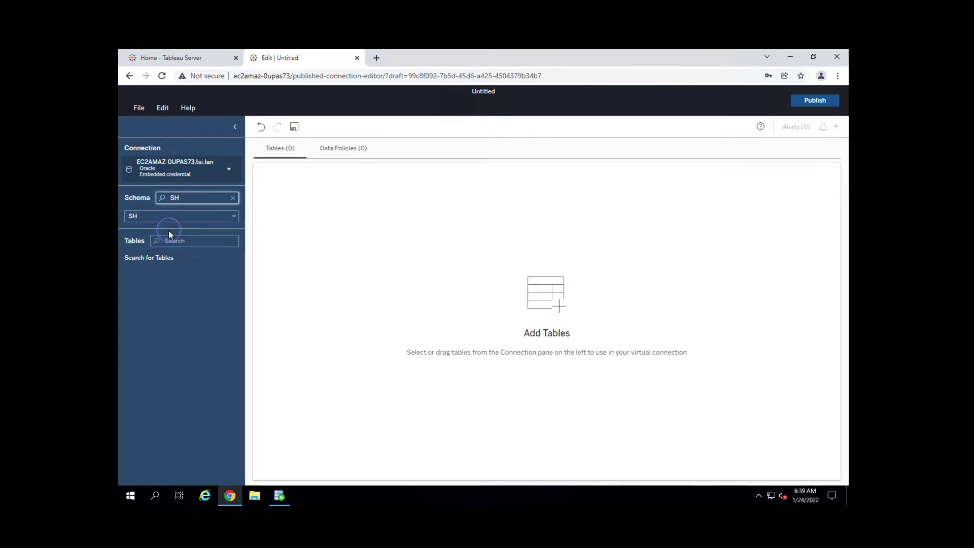
{"action": "left_click", "coordinate": [149, 241]}
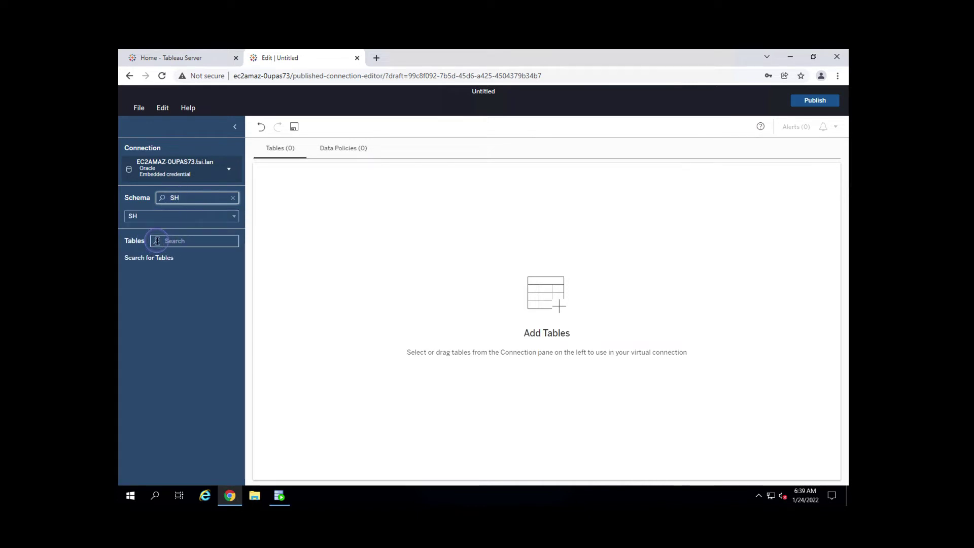
{"action": "left_click", "coordinate": [155, 242]}
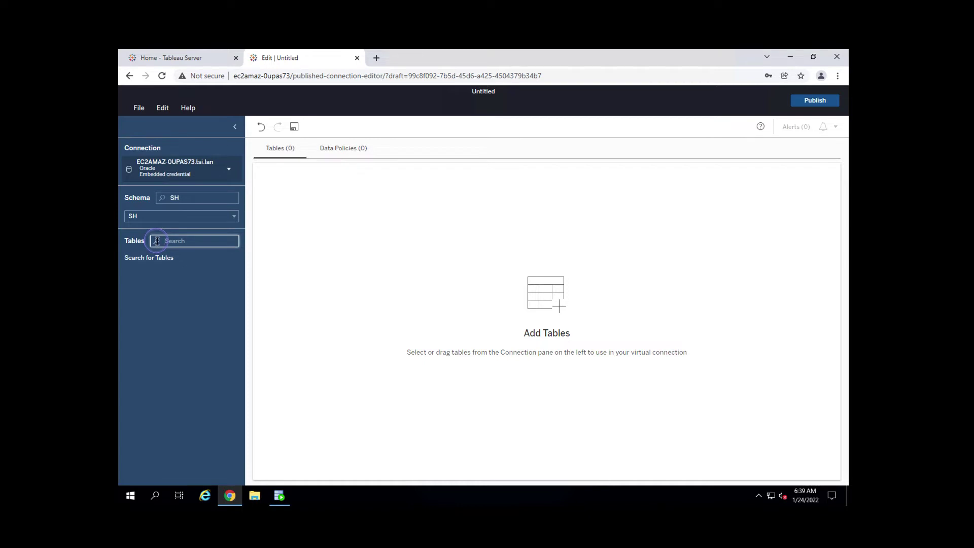
{"action": "key", "text": "Return"}
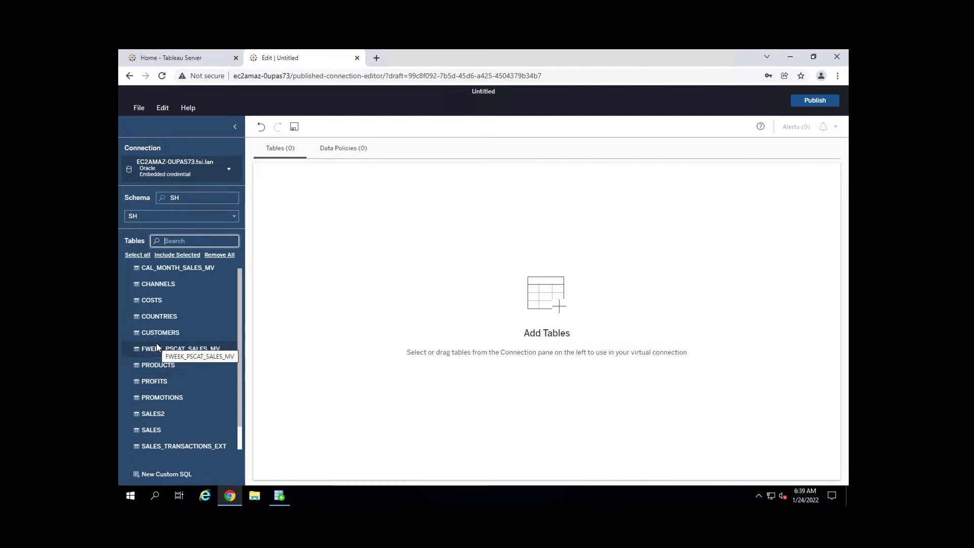
- Add the CHANNELS, COSTS, COUNTRIES, CUSTOMERS, PRODUCTS, PROFITS, SALES2 and SALES tables to the virtual connection
{"action": "double_click", "coordinate": [151, 284]}
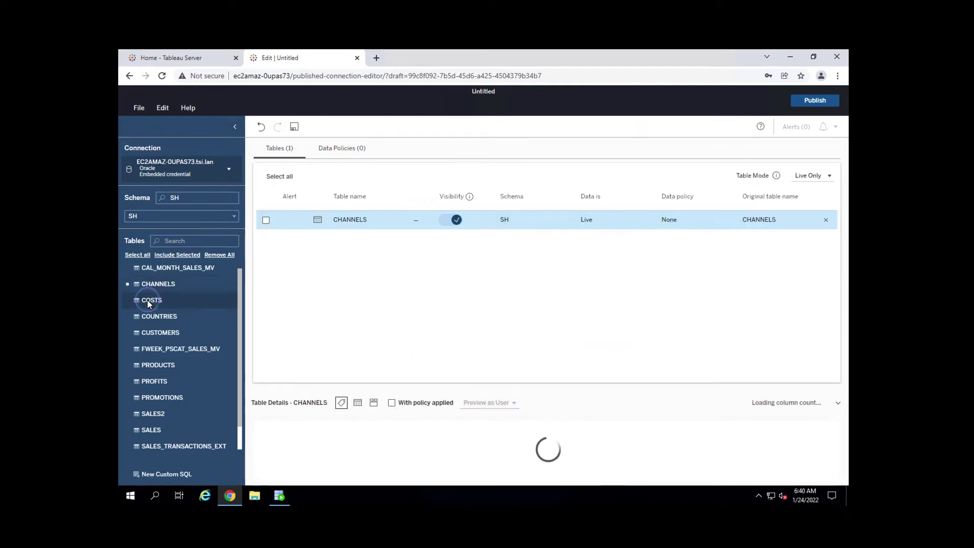
{"action": "double_click", "coordinate": [149, 301]}
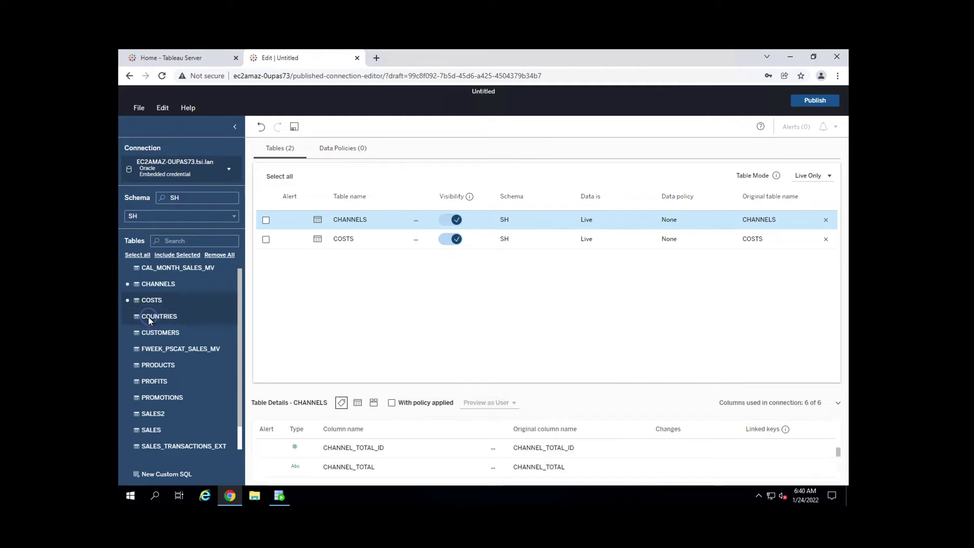
{"action": "double_click", "coordinate": [148, 317]}
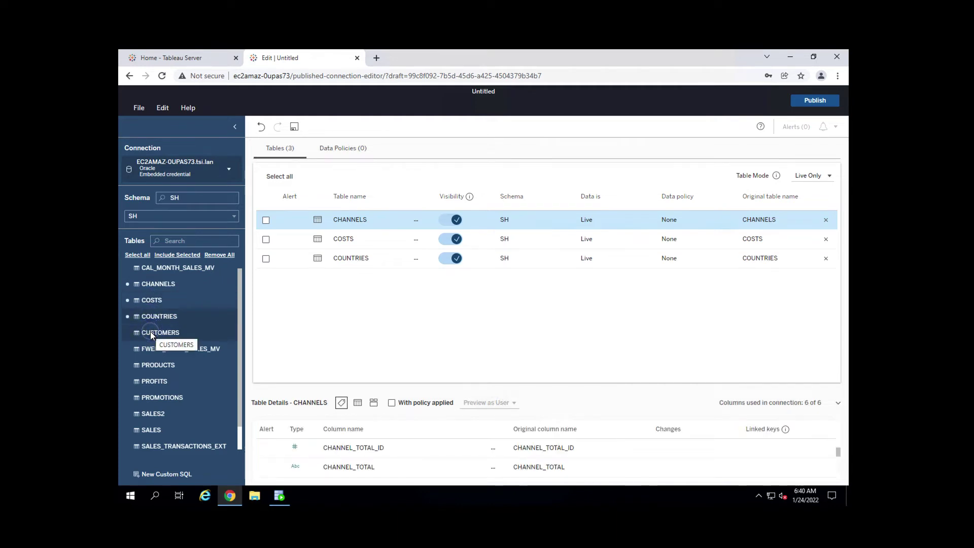
{"action": "double_click", "coordinate": [150, 330]}
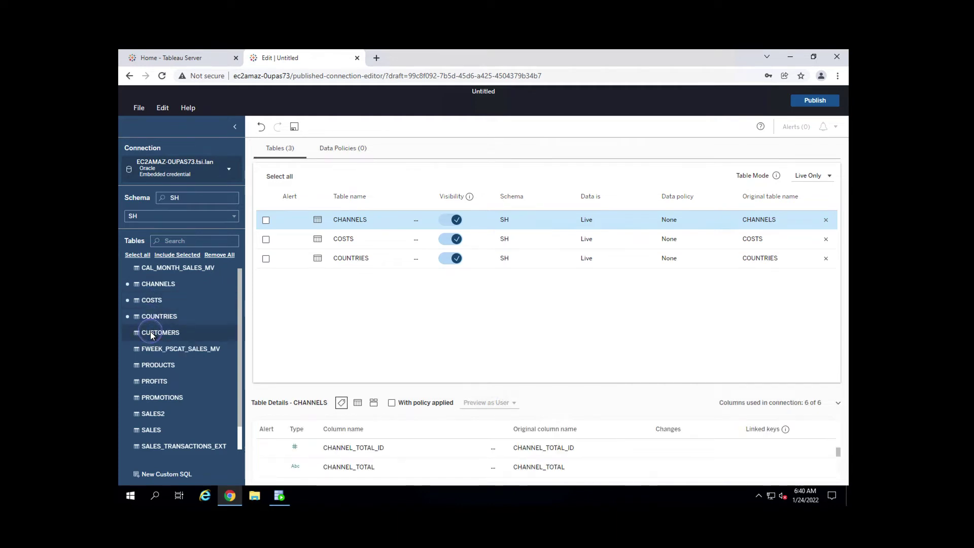
{"action": "double_click", "coordinate": [150, 365]}
{"action": "double_click", "coordinate": [151, 381]}
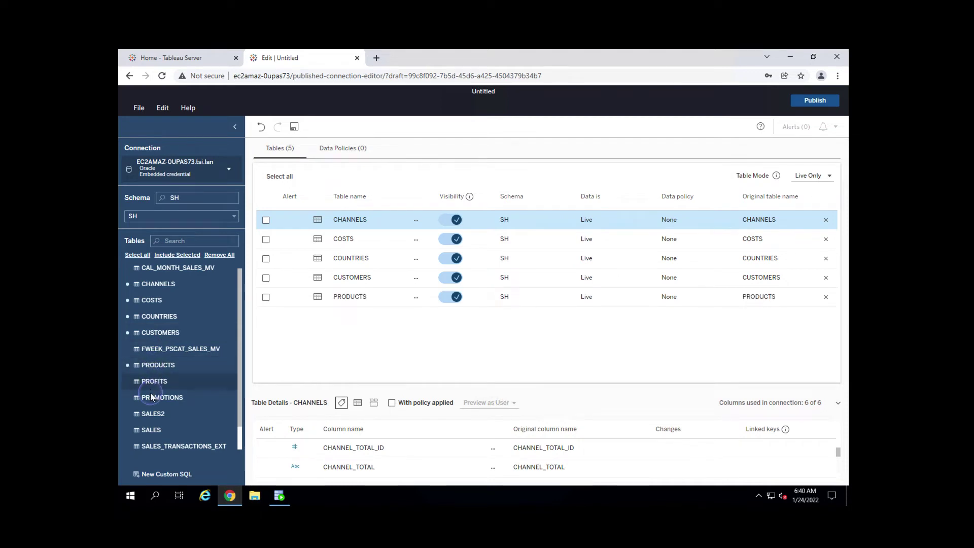
{"action": "double_click", "coordinate": [153, 414]}
{"action": "double_click", "coordinate": [152, 431]}
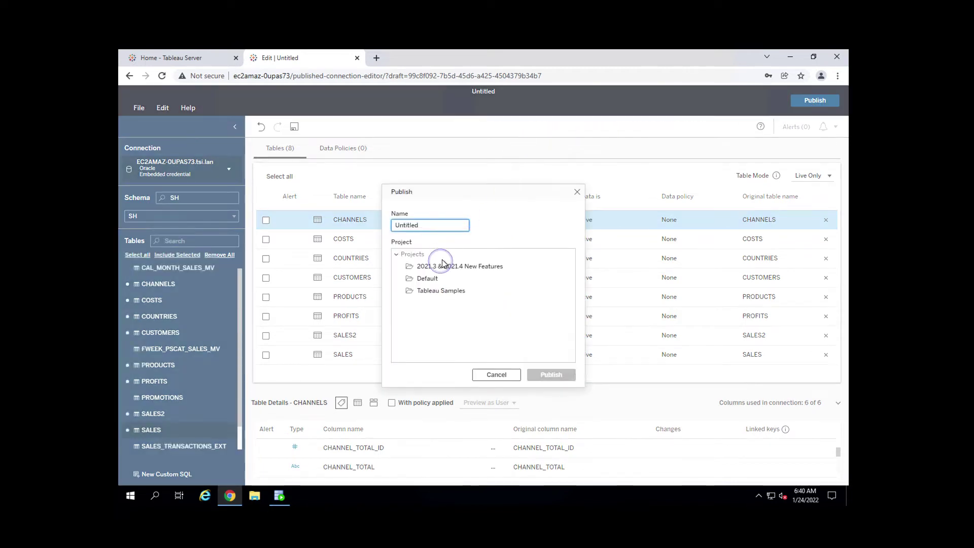
- Publish the virtual connection as Sales Data in the 2021.3 & 2021.4 New Features project
{"action": "left_click", "coordinate": [443, 266]}
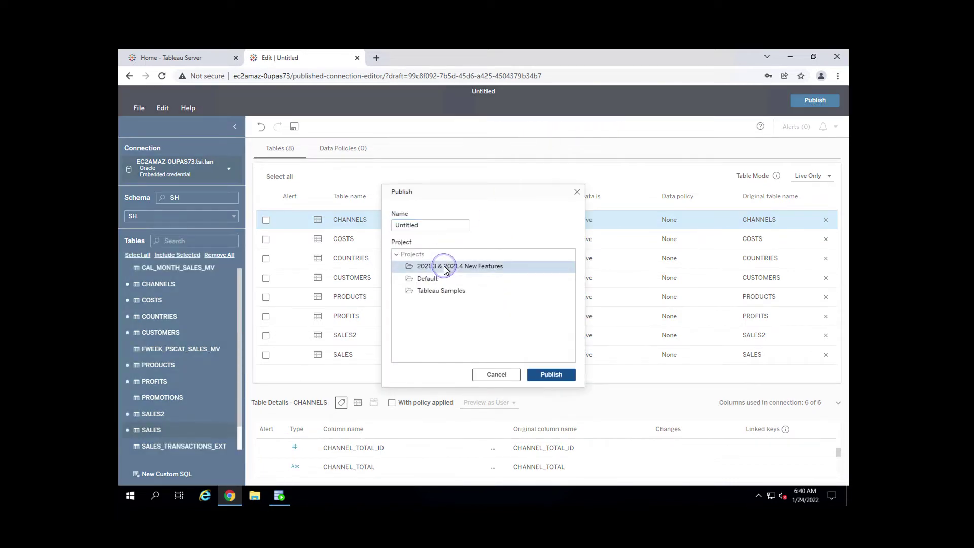
{"action": "left_click", "coordinate": [441, 224]}
{"action": "left_click_drag", "start_coordinate": [441, 224], "coordinate": [387, 222]}
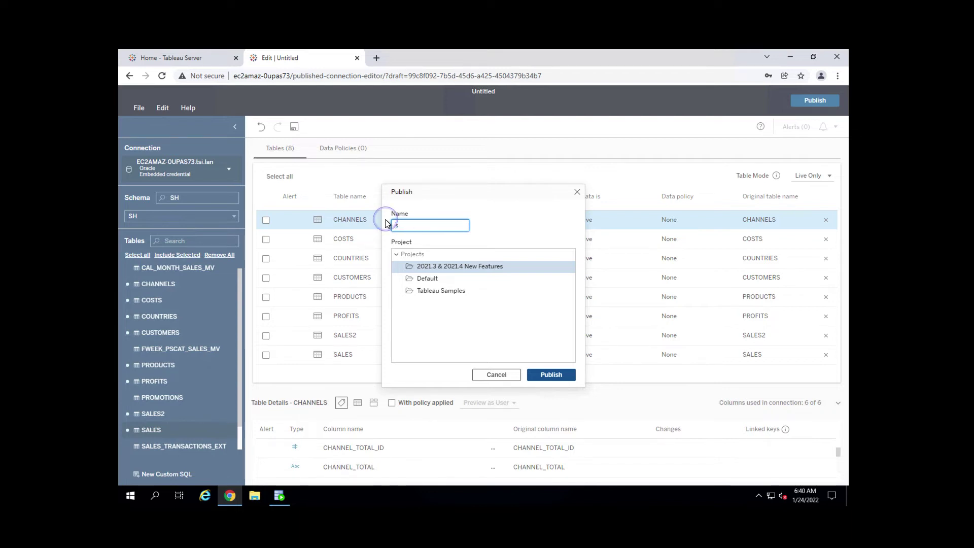
{"action": "type", "text": "Sales"}
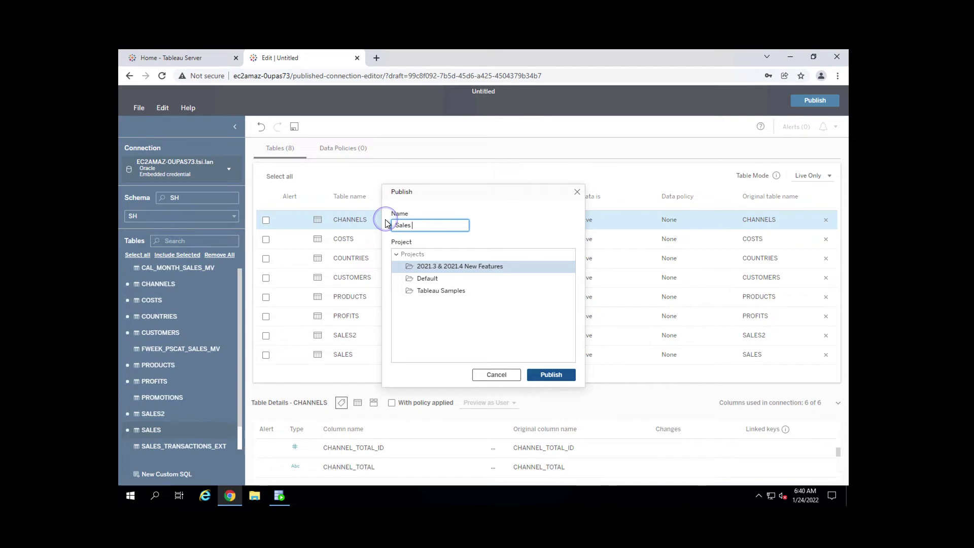
{"action": "type", "text": " Data"}
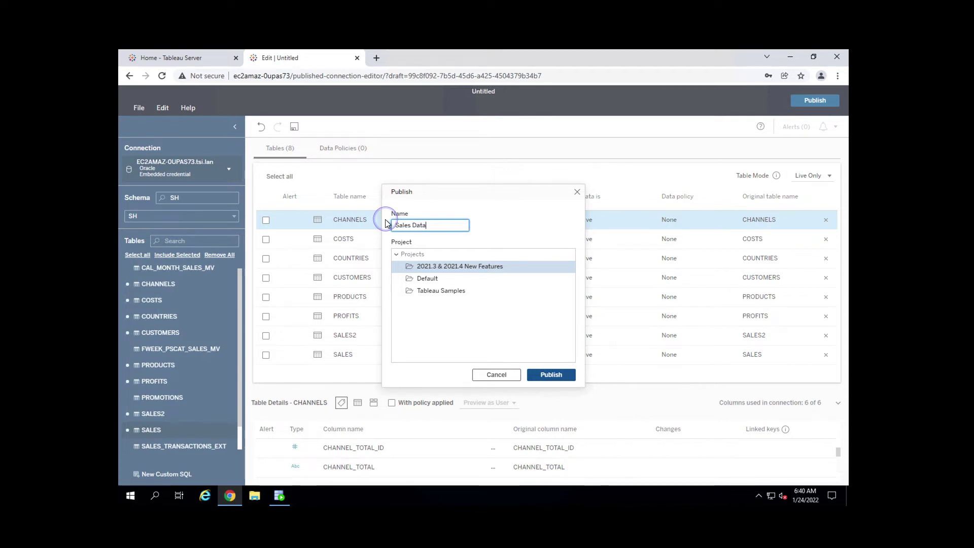
{"action": "left_click", "coordinate": [543, 375]}
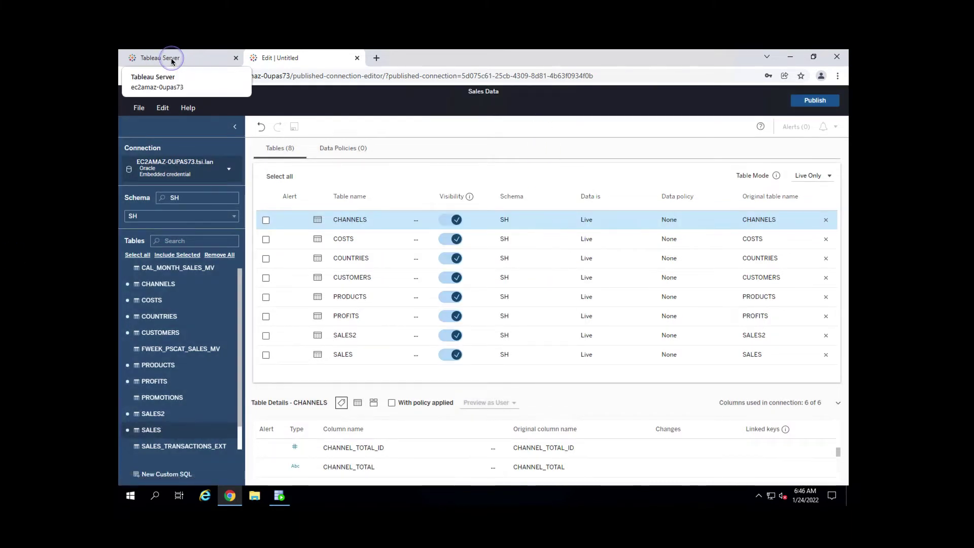
- Open the 2021.3 & 2021.4 New Features project on the server and create a new workbook in it
{"action": "left_click", "coordinate": [173, 61]}
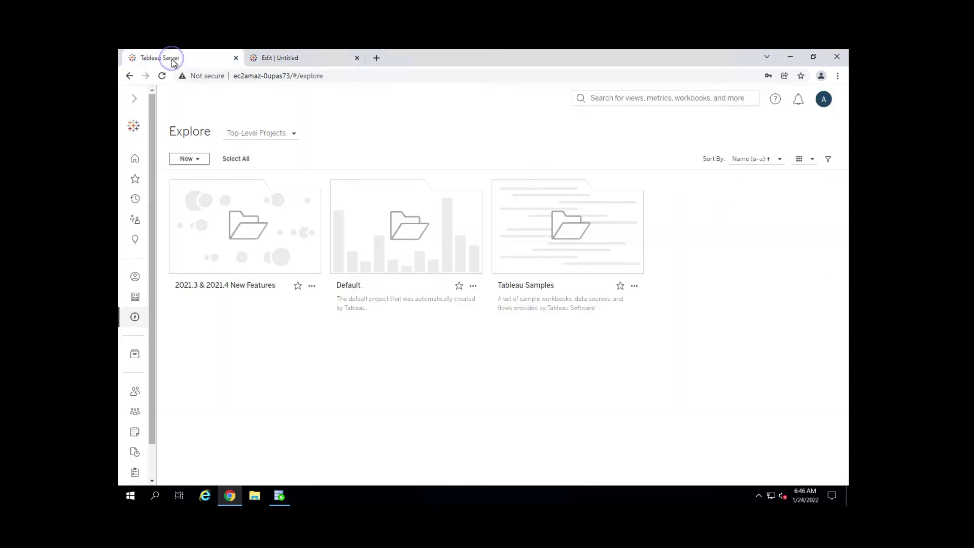
{"action": "left_click", "coordinate": [250, 246]}
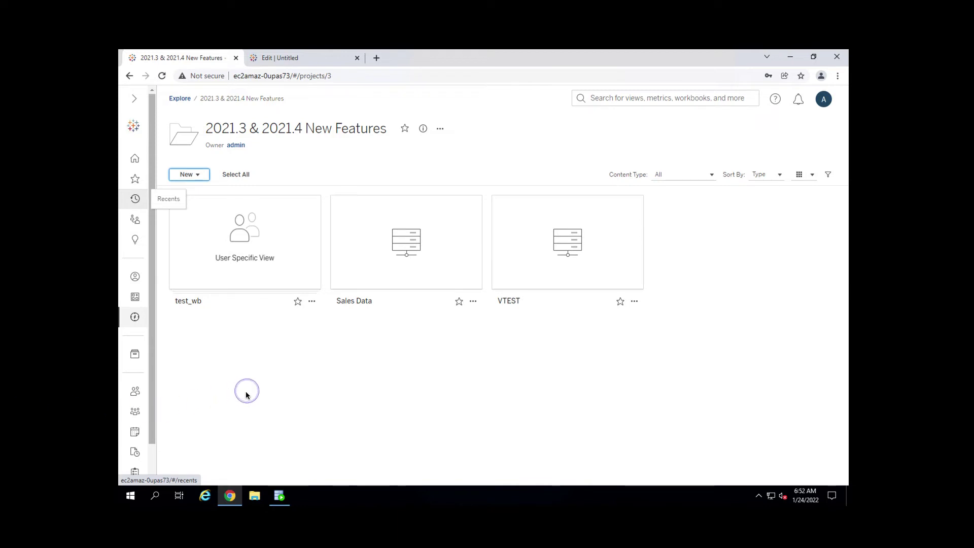
{"action": "left_click", "coordinate": [208, 175]}
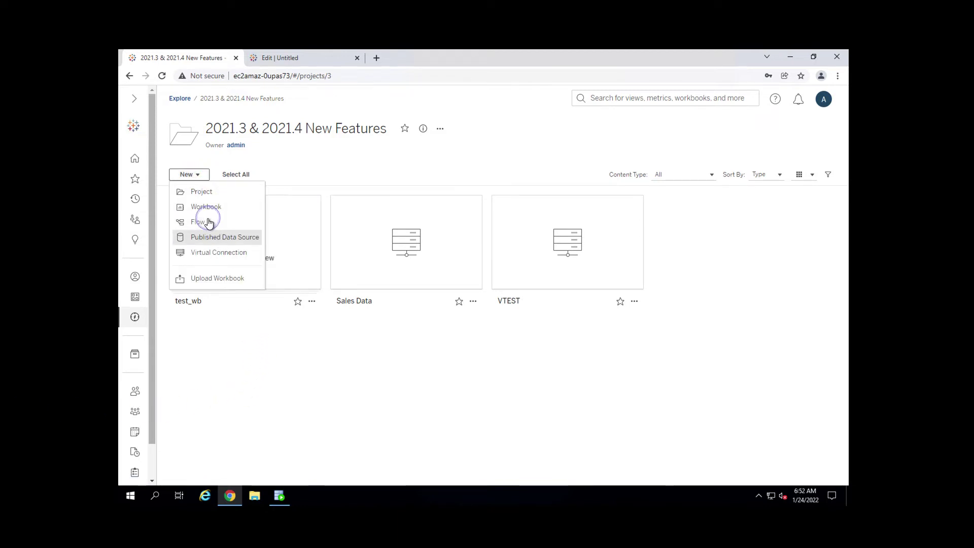
{"action": "left_click", "coordinate": [207, 207]}
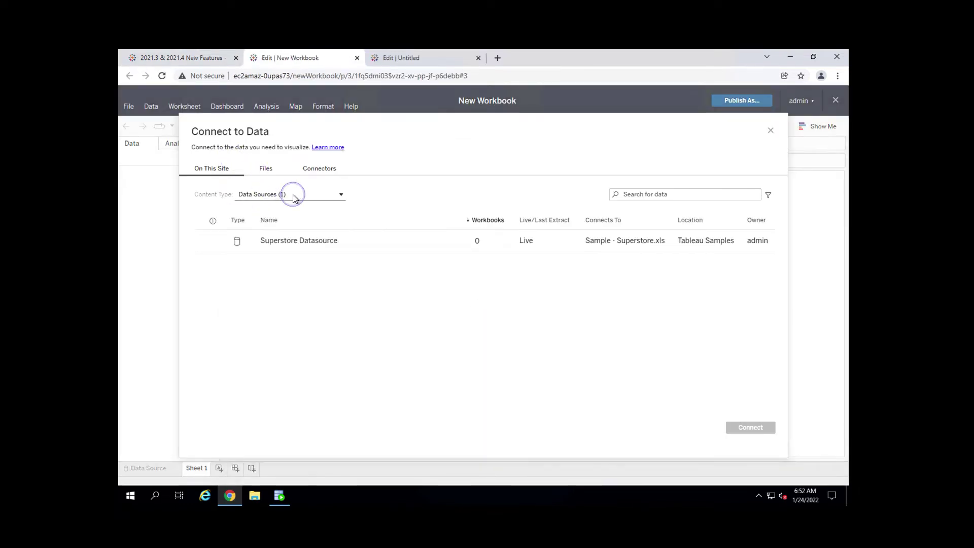
- Connect the new workbook to the Sales Data virtual connection published on this site
{"action": "left_click", "coordinate": [294, 196]}
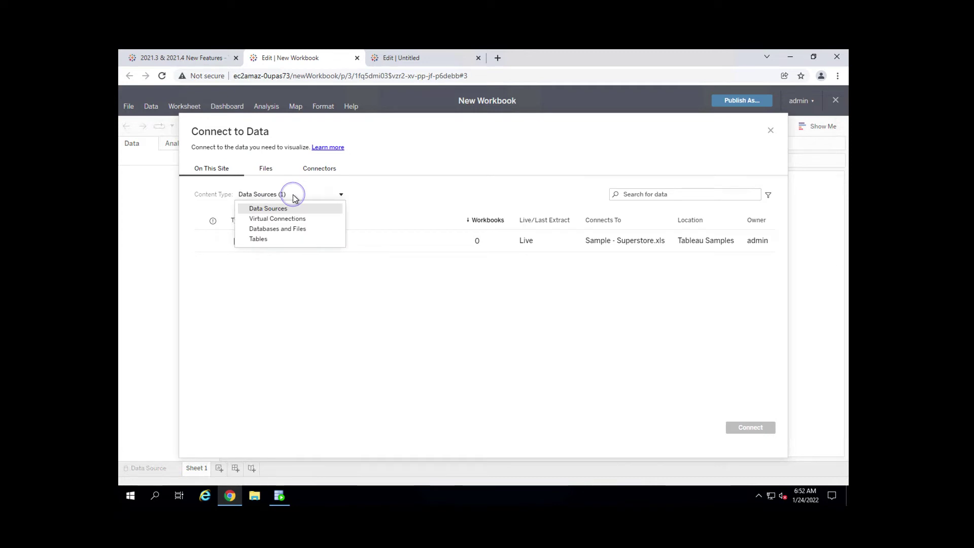
{"action": "left_click", "coordinate": [289, 221]}
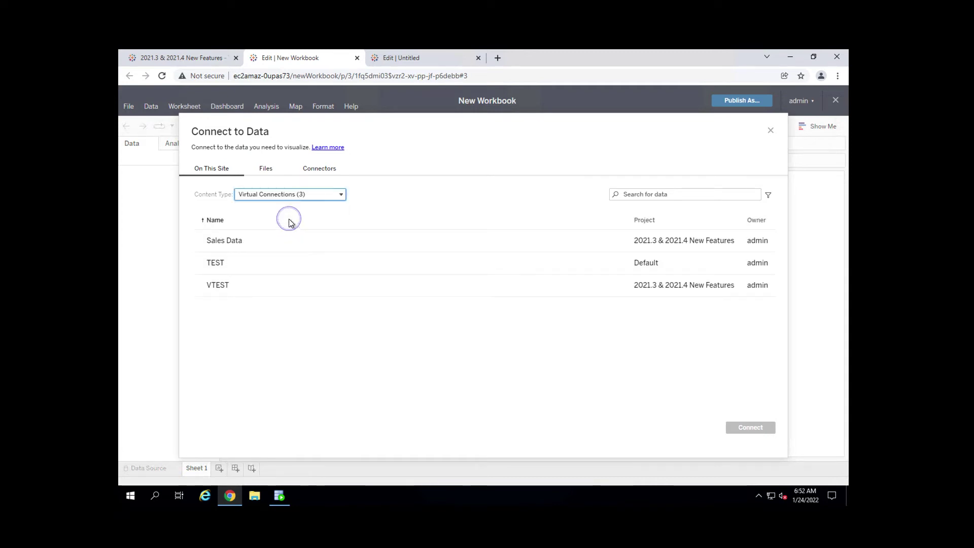
{"action": "left_click", "coordinate": [219, 243]}
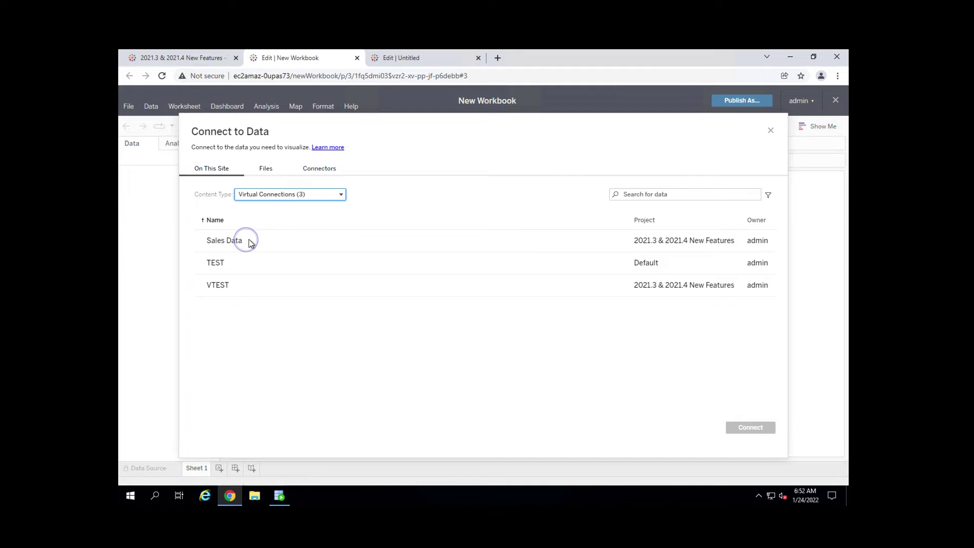
{"action": "left_click", "coordinate": [218, 242]}
{"action": "left_click", "coordinate": [575, 354]}
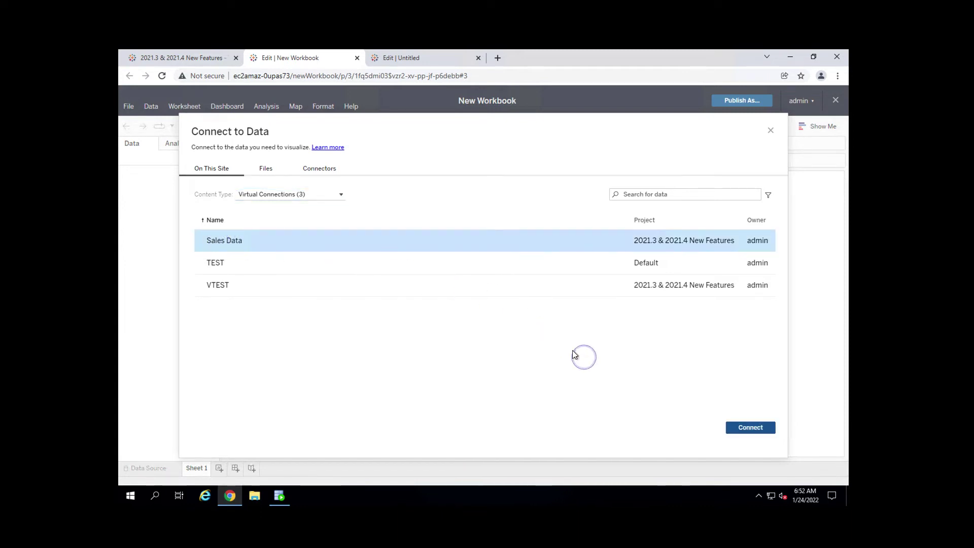
{"action": "left_click", "coordinate": [751, 429]}
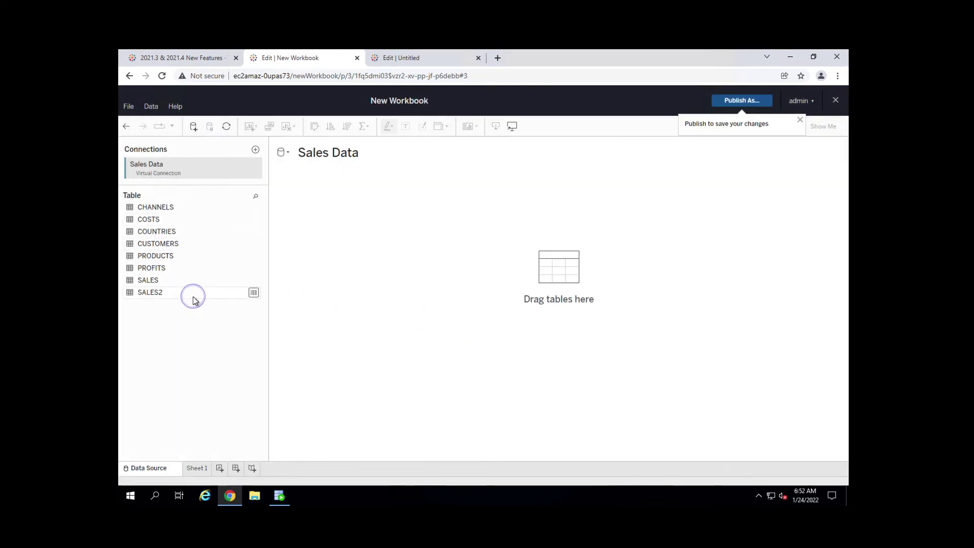
- Add the SALES2 table to the workbook's data model and relate a second table to it
{"action": "left_click_drag", "start_coordinate": [161, 297], "coordinate": [336, 212]}
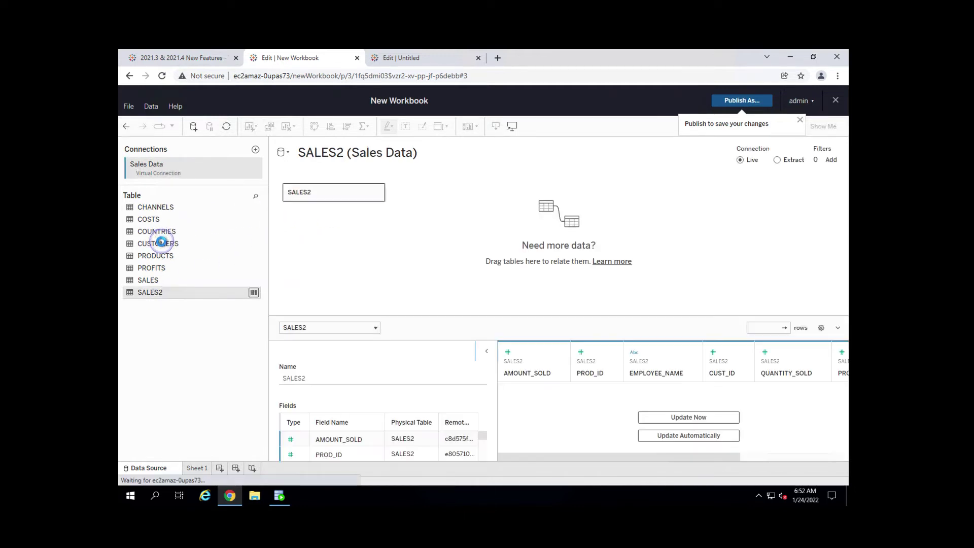
{"action": "left_click_drag", "start_coordinate": [252, 234], "coordinate": [452, 198]}
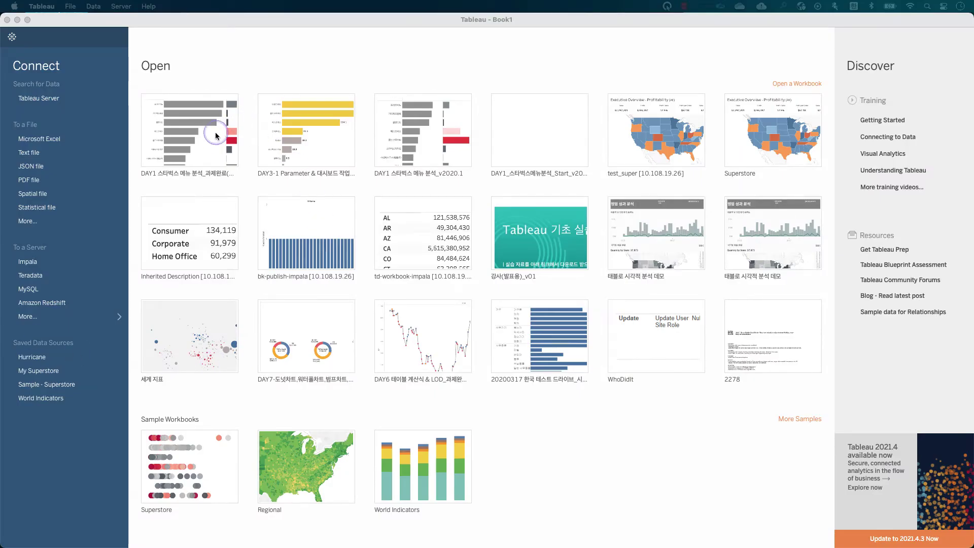
- In Tableau Desktop, connect to the Sales Data virtual connection on Tableau Server and add its SALES2 table to the data model
{"action": "left_click", "coordinate": [49, 104]}
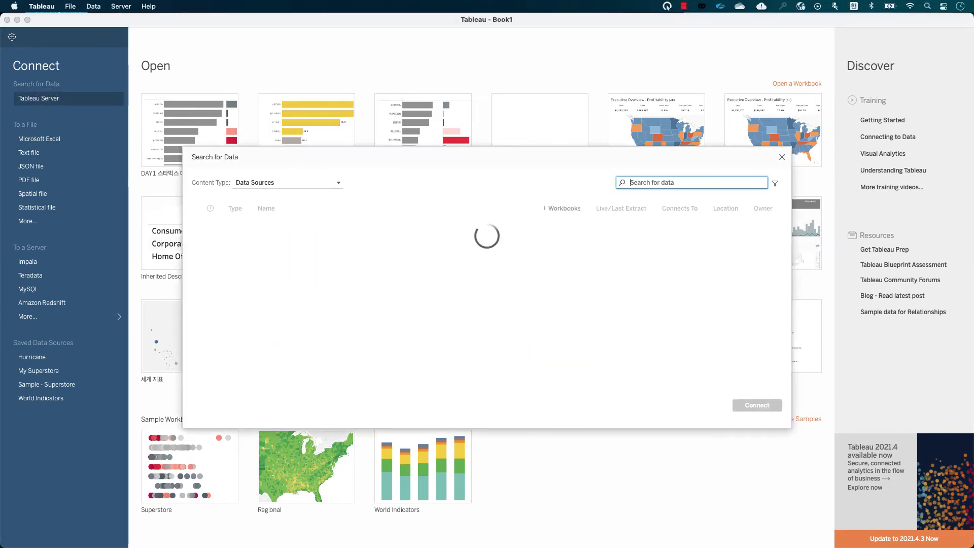
{"action": "left_click", "coordinate": [304, 183]}
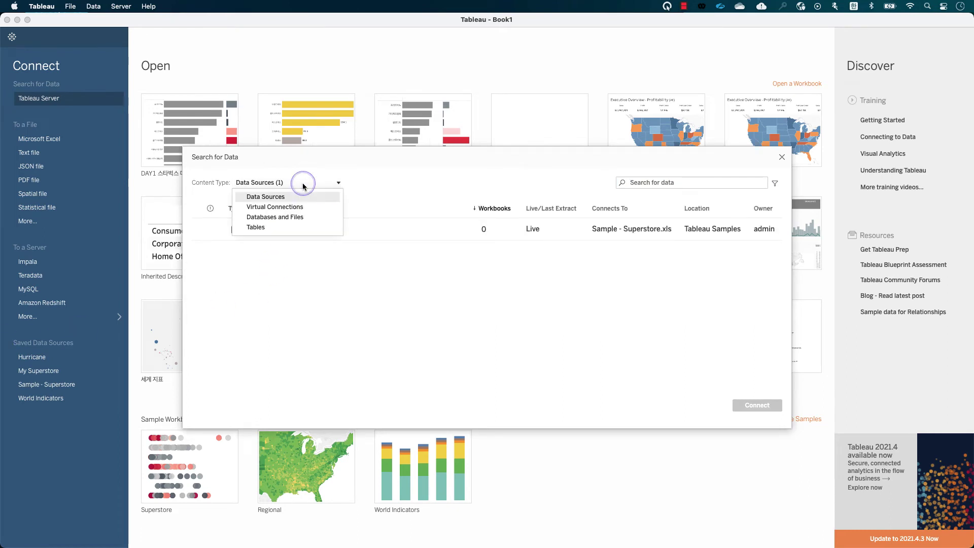
{"action": "left_click", "coordinate": [288, 208]}
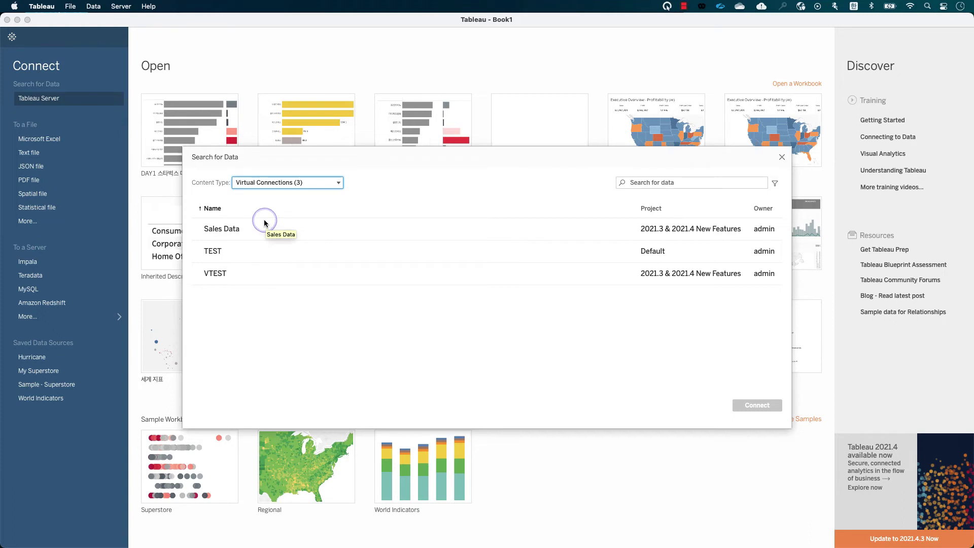
{"action": "left_click", "coordinate": [229, 232]}
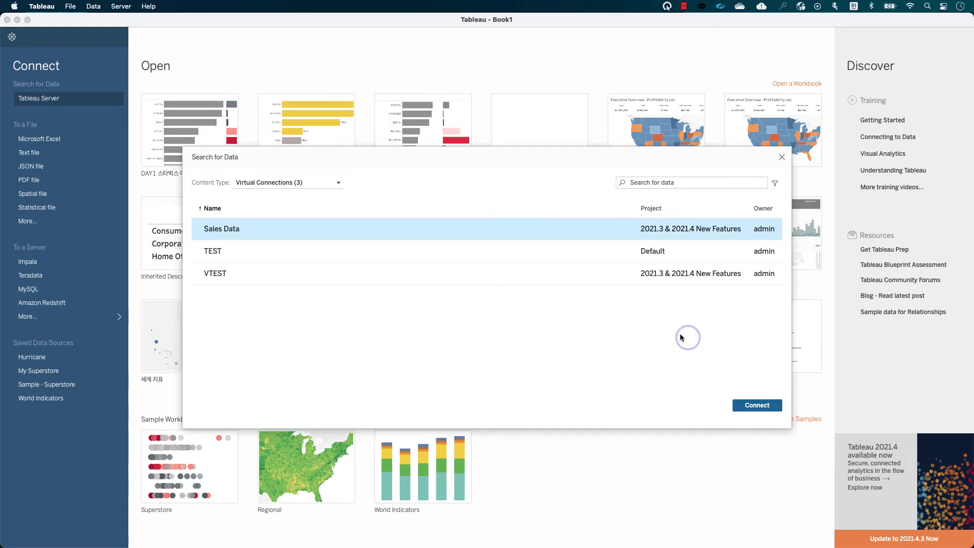
{"action": "left_click", "coordinate": [756, 406]}
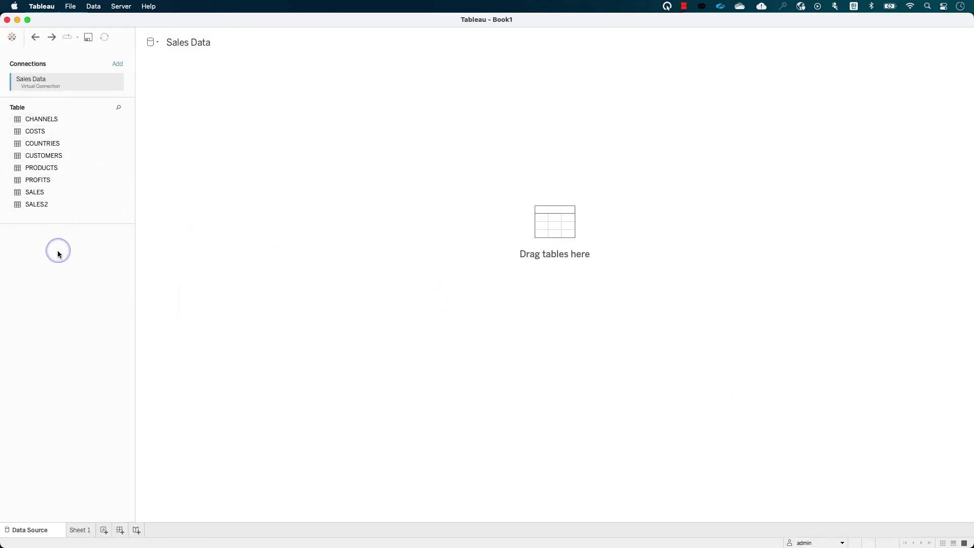
{"action": "double_click", "coordinate": [44, 206]}
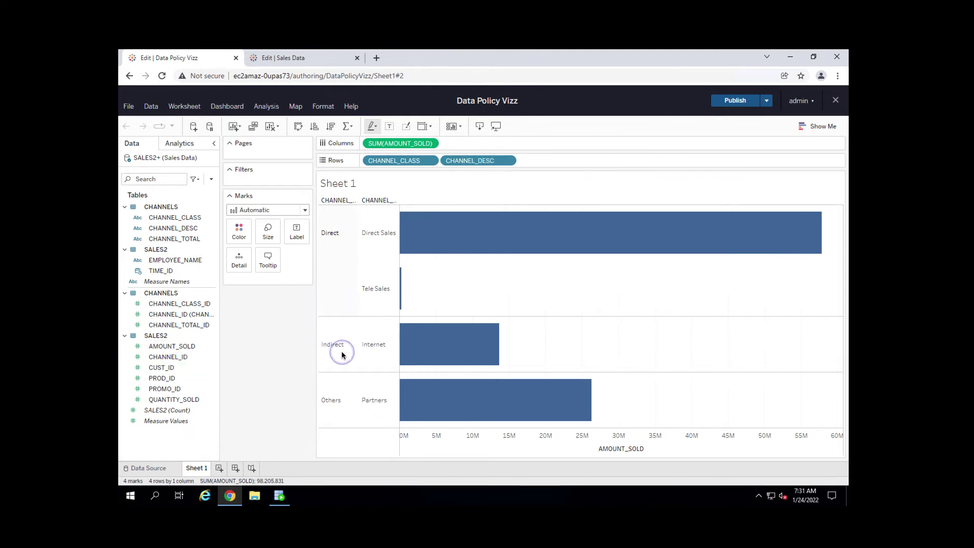
{"action": "left_click", "coordinate": [155, 379]}
{"action": "left_click", "coordinate": [218, 403]}
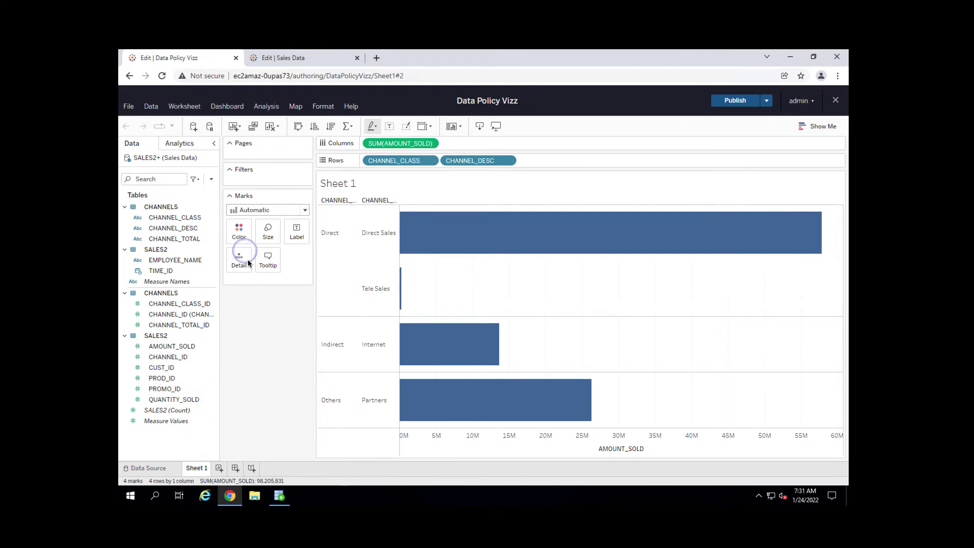
- Create a new data policy in the Sales Data virtual connection and add SALES2 as its policy table
{"action": "left_click", "coordinate": [304, 60]}
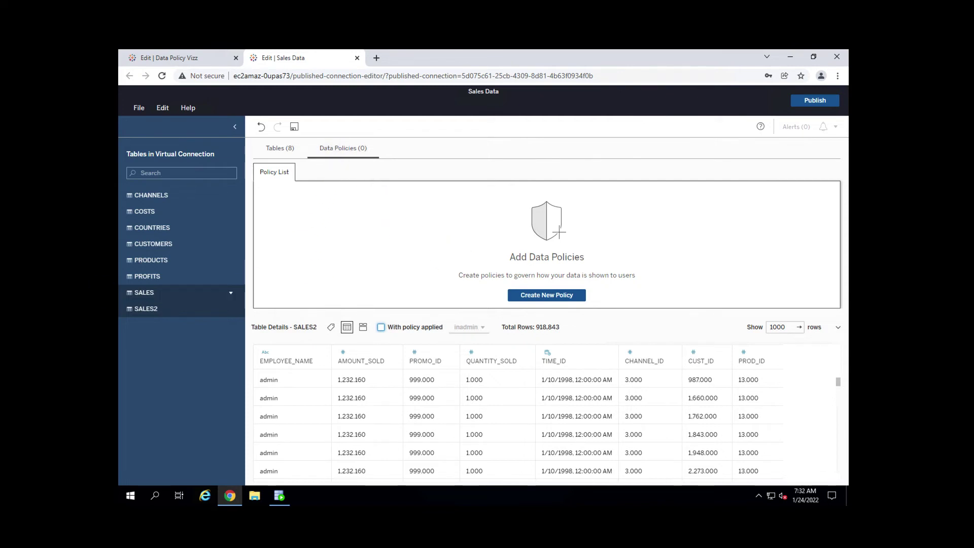
{"action": "left_click", "coordinate": [530, 296]}
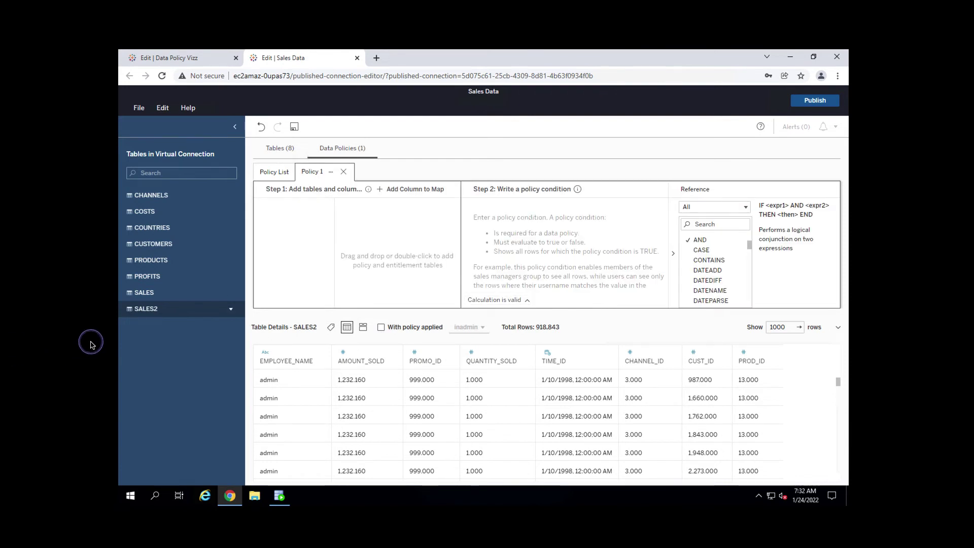
{"action": "left_click_drag", "start_coordinate": [143, 308], "coordinate": [478, 266]}
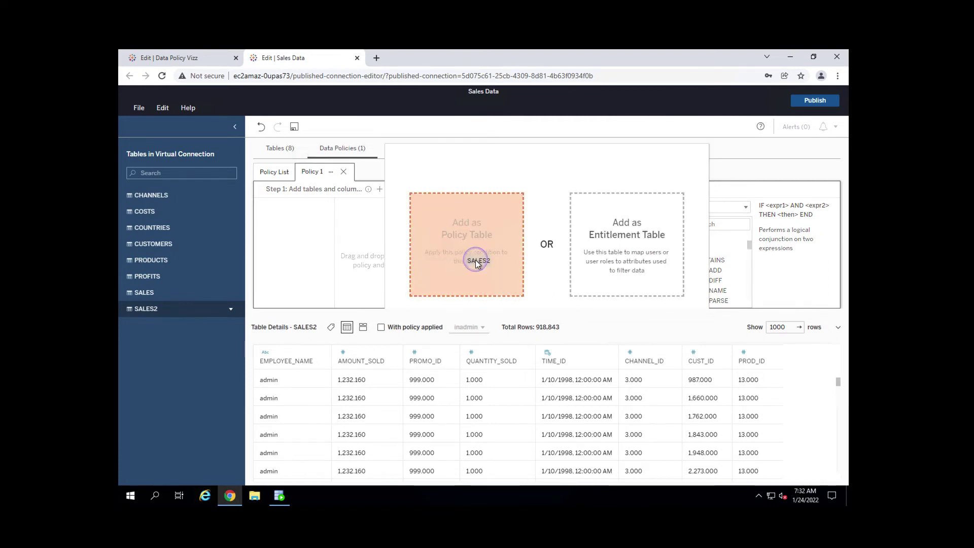
- Add a column mapping to the policy and map it to EMPLOYEE_NAME of the SALES2 table
{"action": "left_click", "coordinate": [381, 191]}
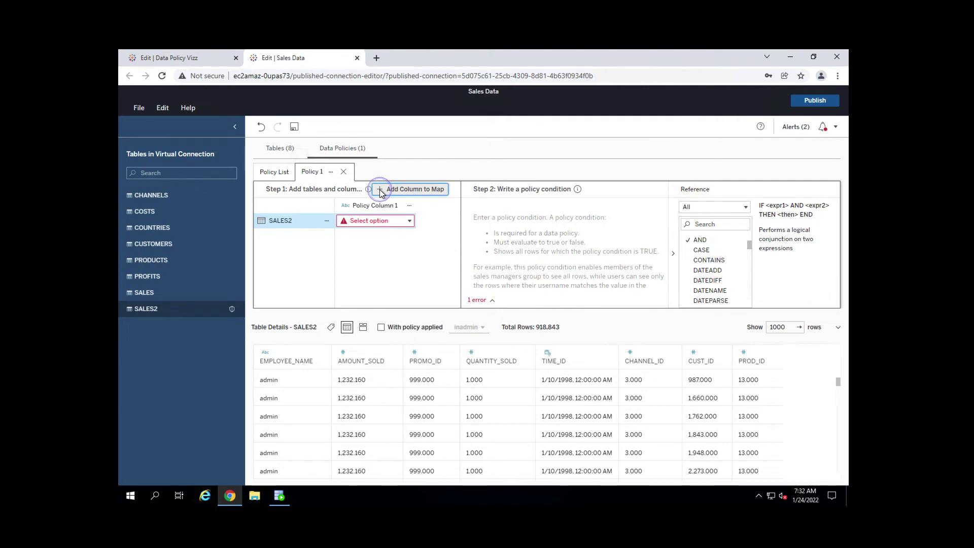
{"action": "left_click", "coordinate": [390, 223]}
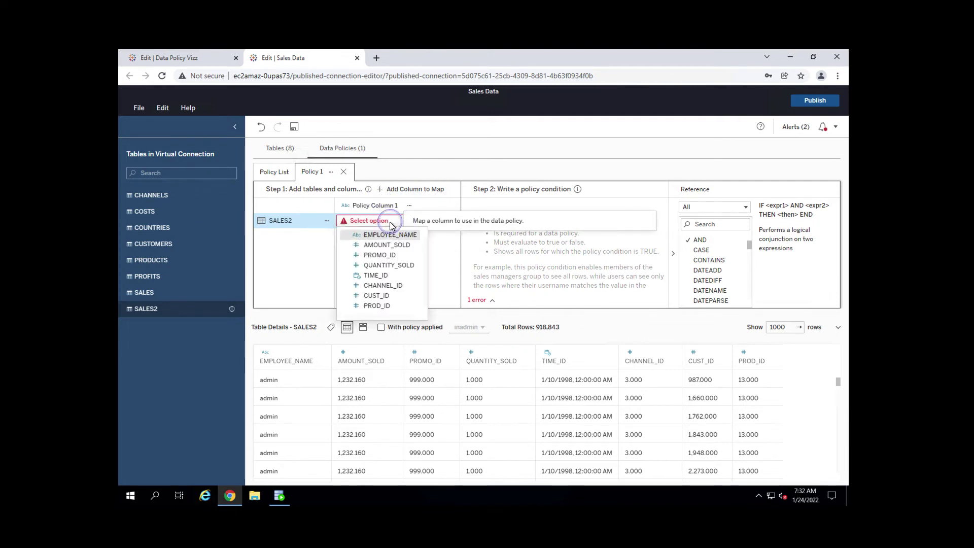
{"action": "left_click", "coordinate": [389, 234]}
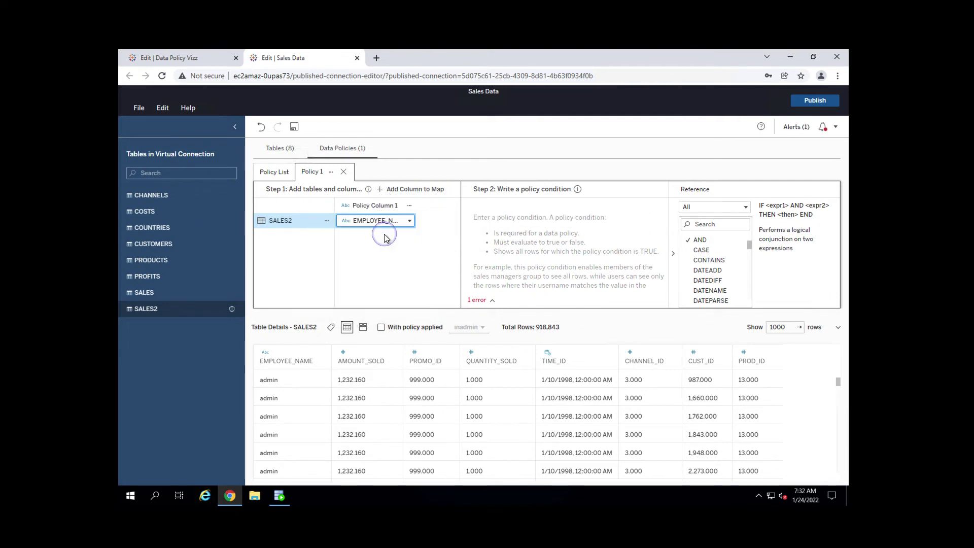
- Write the policy condition [EMPLOYEE_NAME] = USERNAME()
{"action": "left_click", "coordinate": [482, 207]}
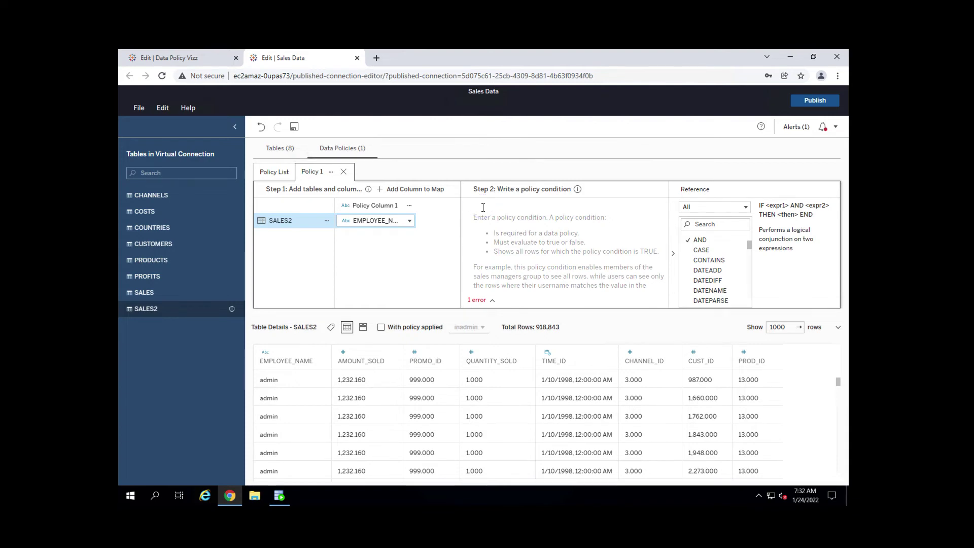
{"action": "type", "text": "empl"}
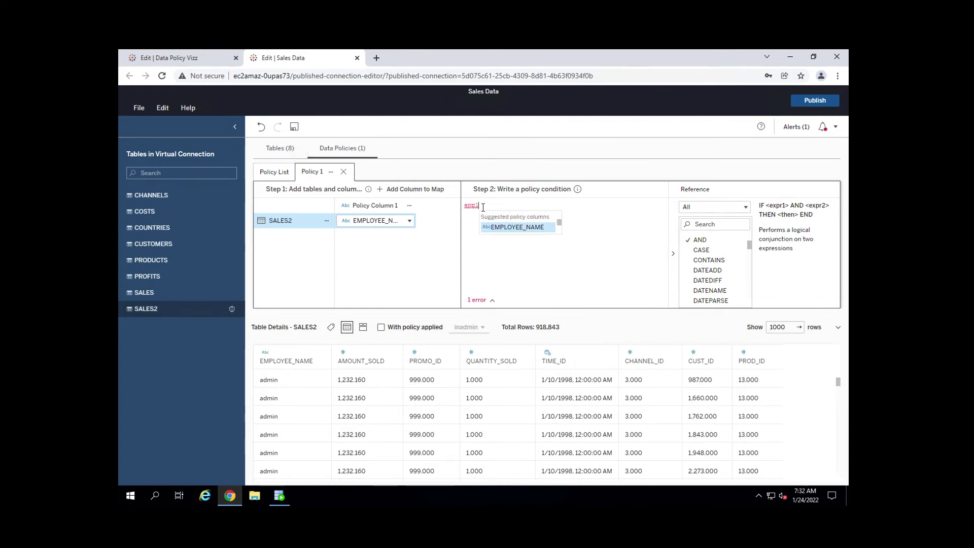
{"action": "left_click", "coordinate": [507, 228]}
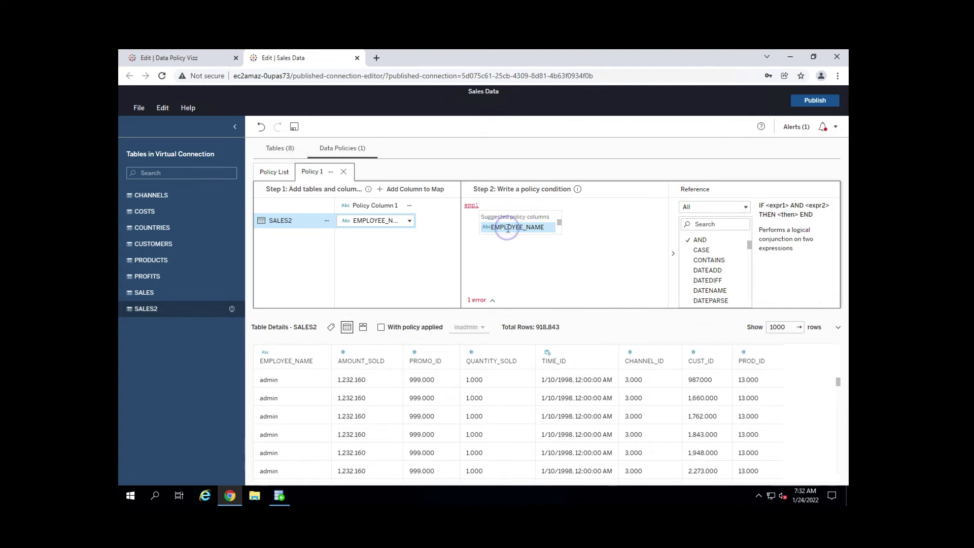
{"action": "left_click", "coordinate": [539, 203]}
{"action": "type", "text": "= "}
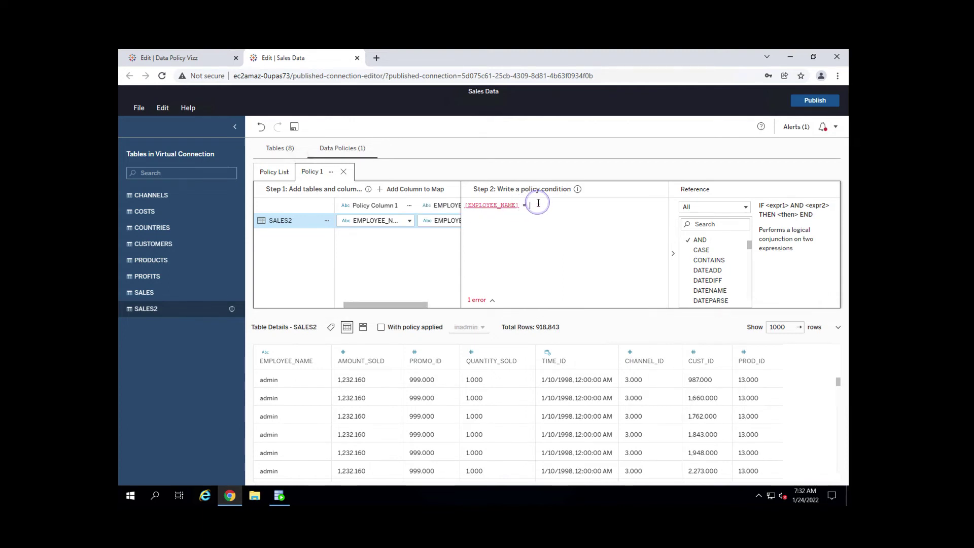
{"action": "type", "text": "user"}
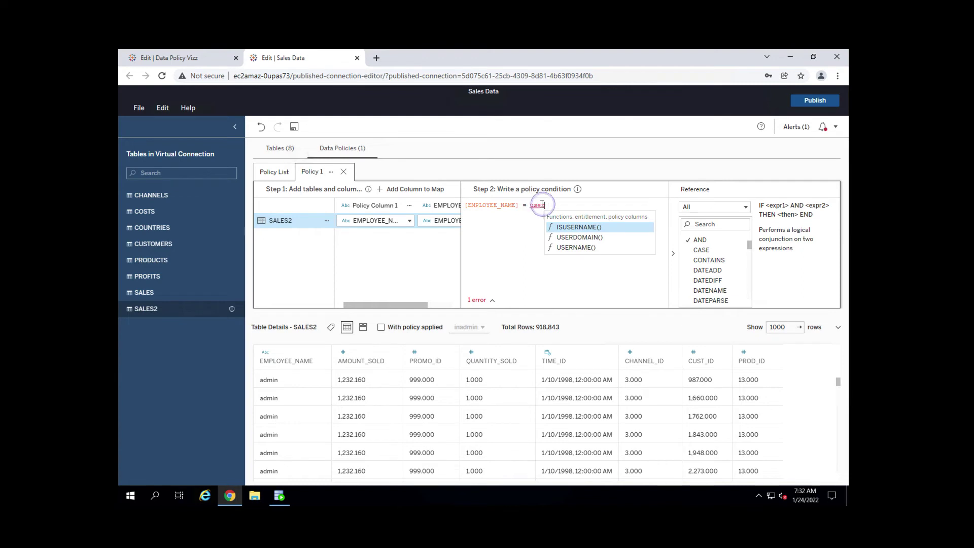
{"action": "left_click", "coordinate": [567, 247]}
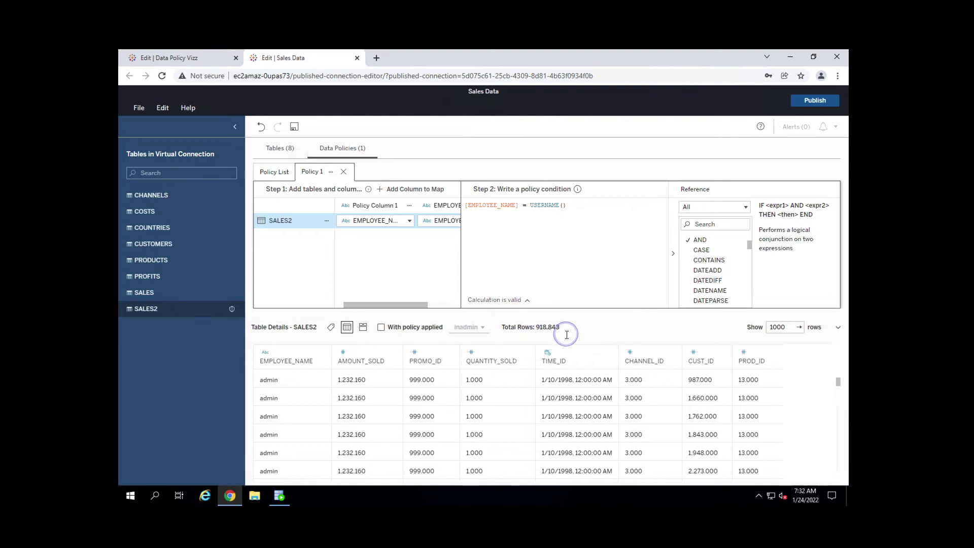
- Preview the SALES2 rows with the policy applied, first as the admin user and after that as inadmin
{"action": "left_click", "coordinate": [381, 328]}
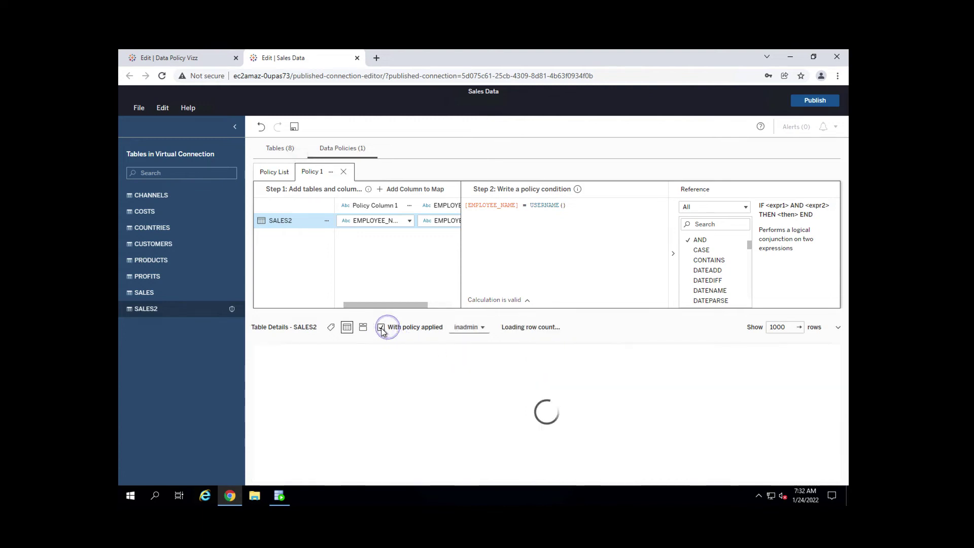
{"action": "left_click", "coordinate": [480, 330]}
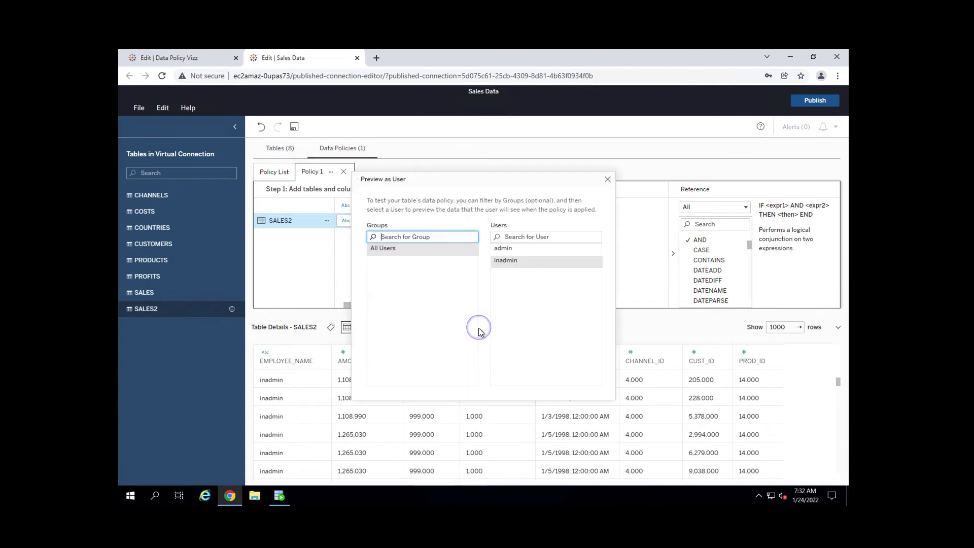
{"action": "left_click", "coordinate": [512, 251]}
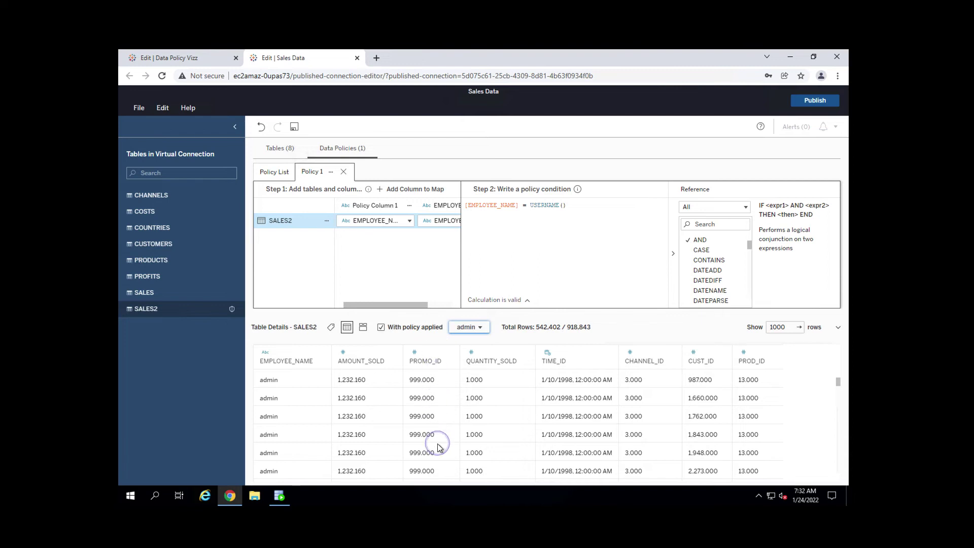
{"action": "left_click", "coordinate": [482, 328]}
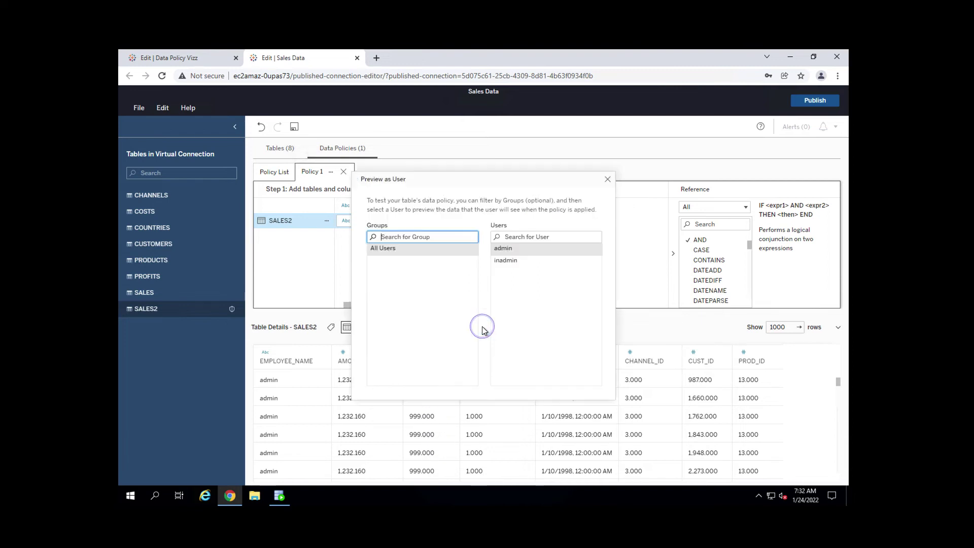
{"action": "left_click", "coordinate": [502, 264]}
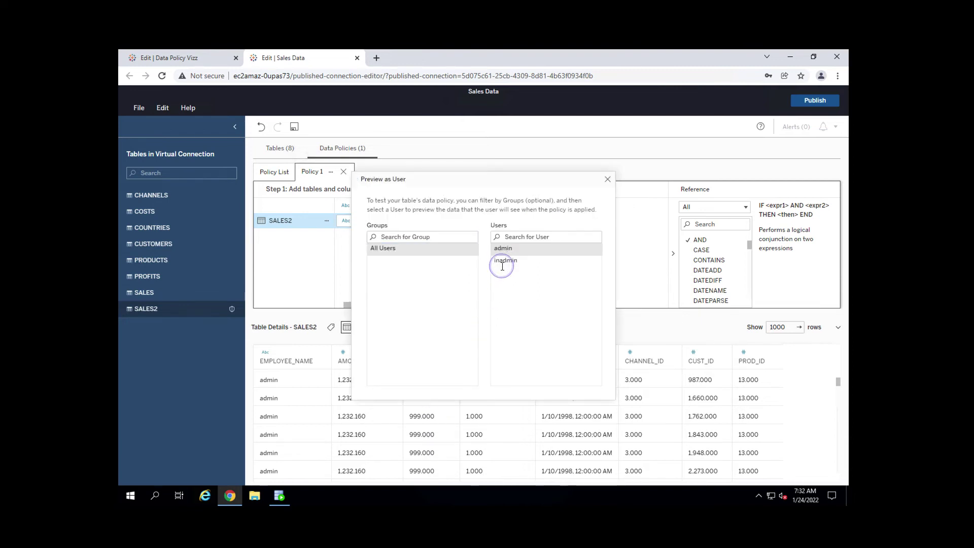
- Publish the Sales Data virtual connection with its policy and refresh the SALES2+ data source in the Data Policy Vizz workbook
{"action": "left_click", "coordinate": [811, 101]}
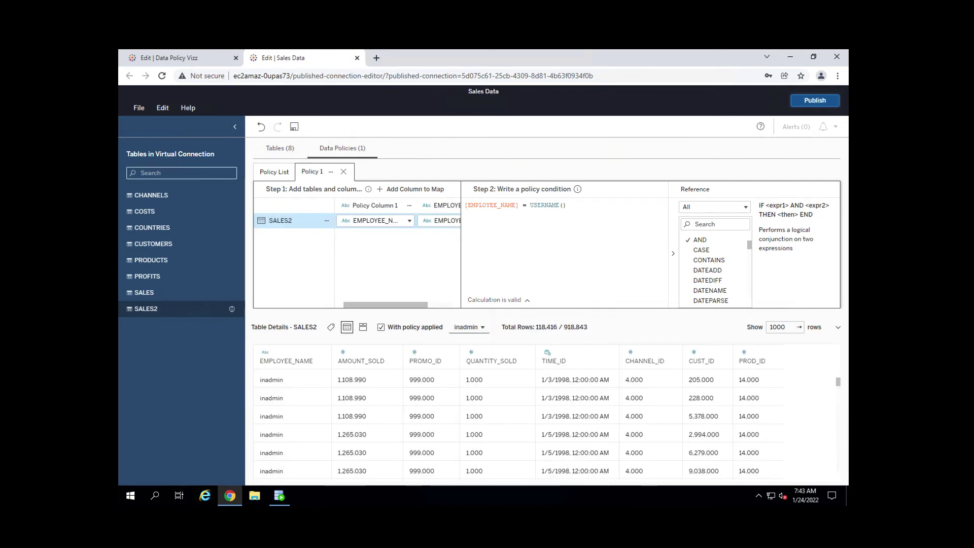
{"action": "left_click", "coordinate": [172, 62]}
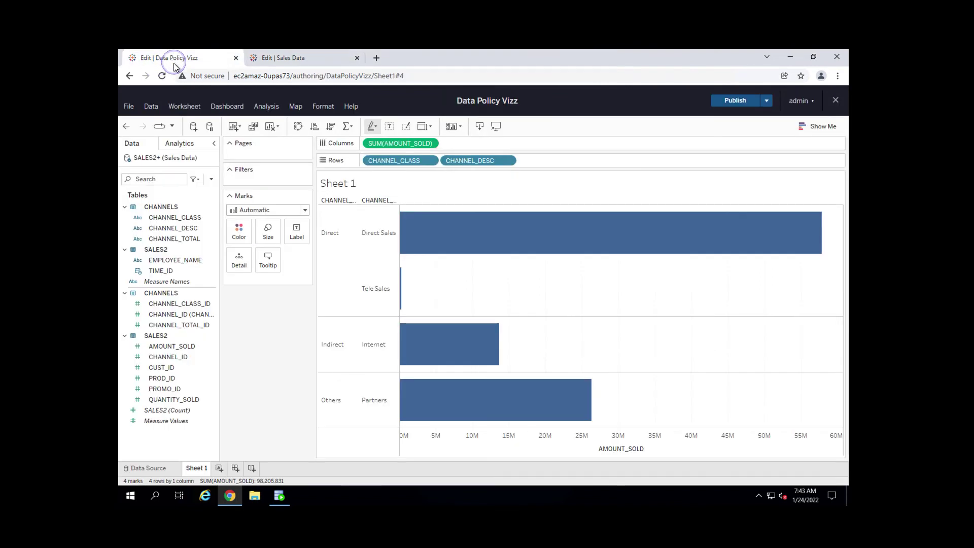
{"action": "left_click", "coordinate": [212, 160]}
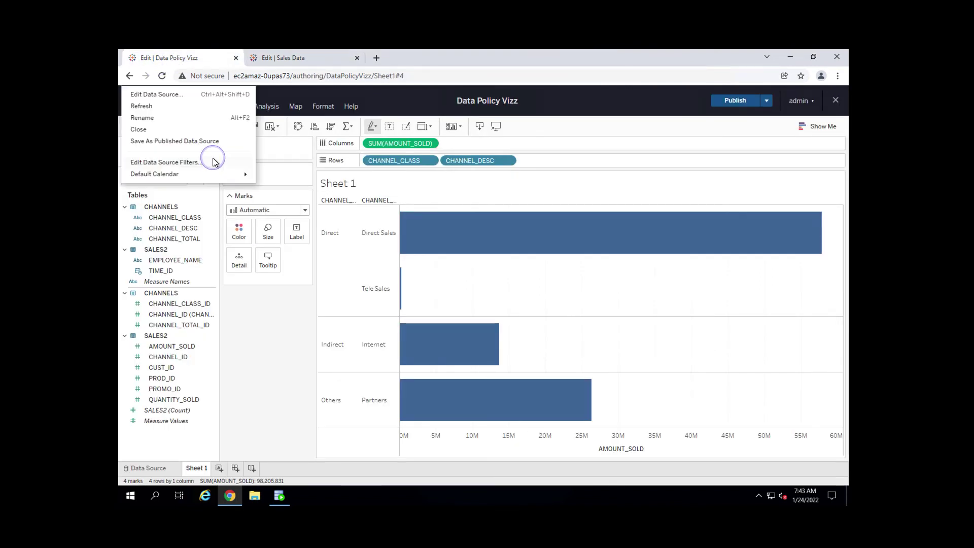
{"action": "left_click", "coordinate": [197, 105]}
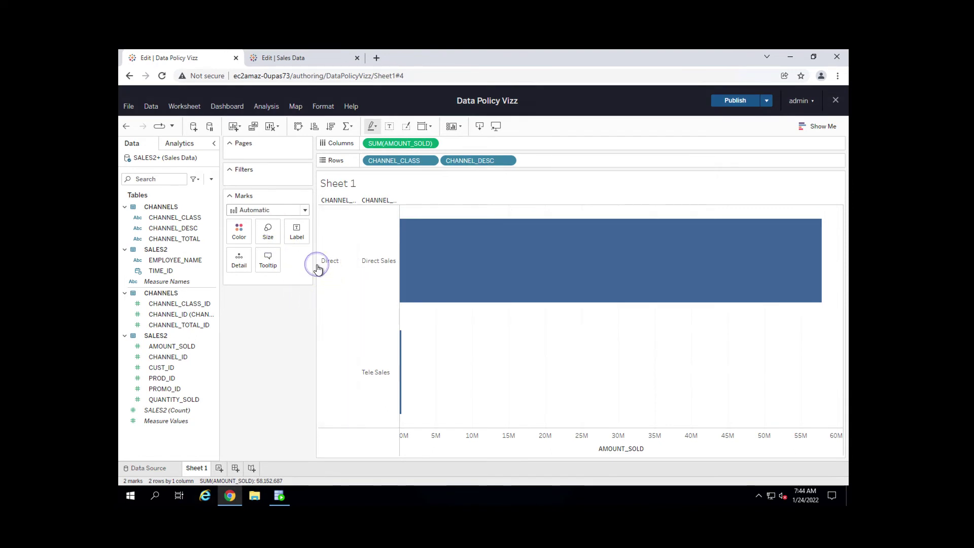
{"action": "left_click", "coordinate": [177, 303]}
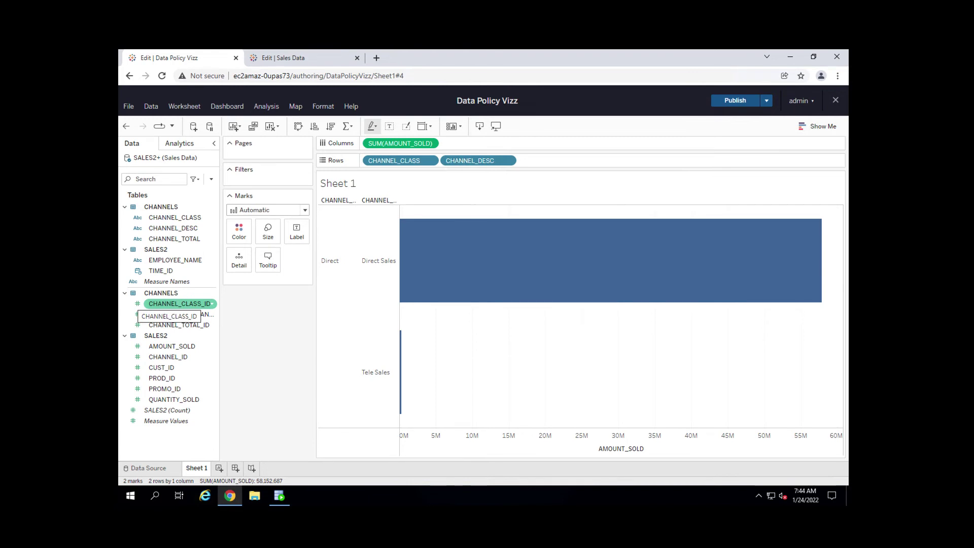